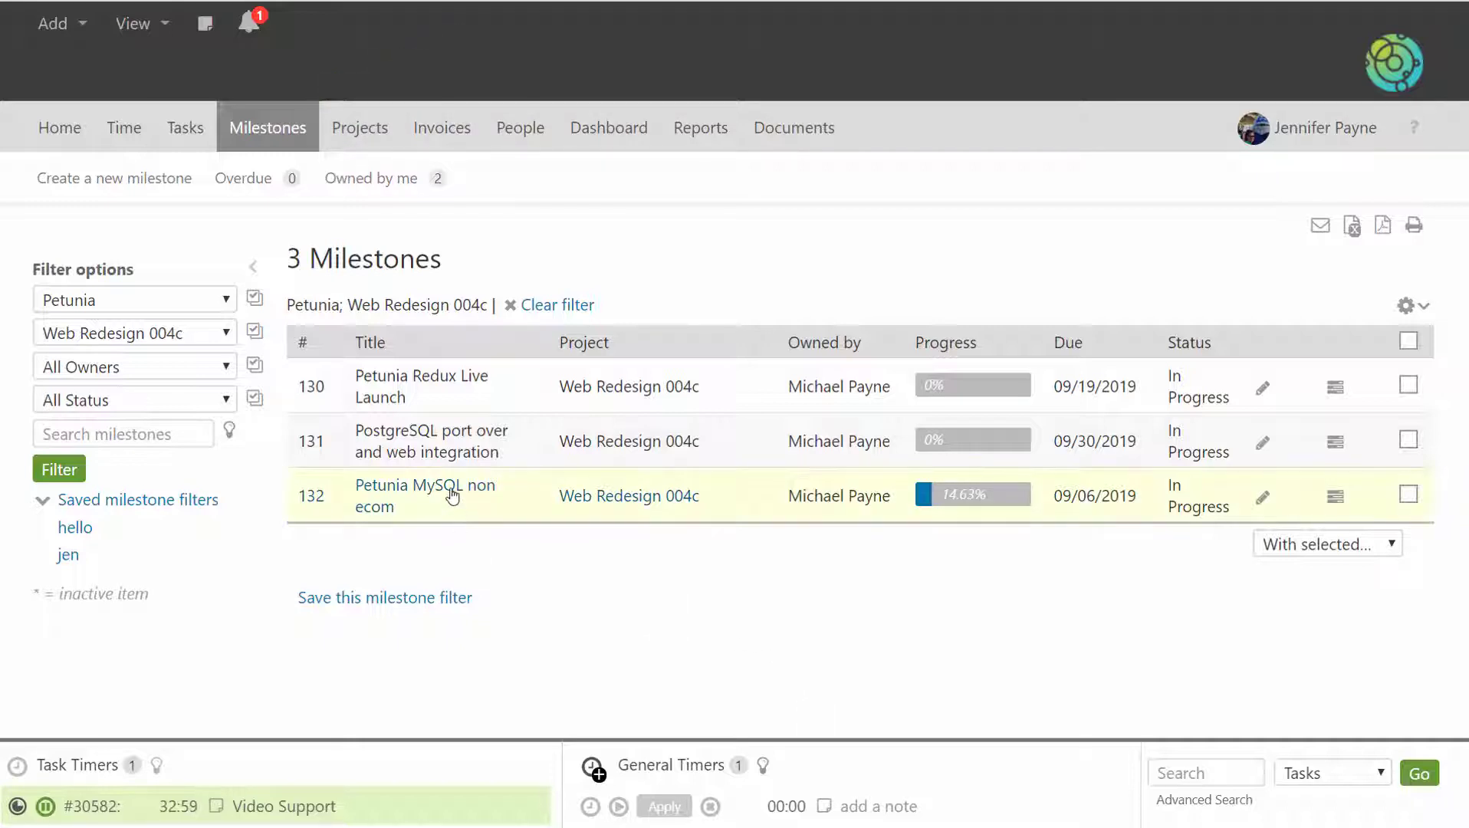
{"action": "mouse_move", "coordinate": [453, 493]}
{"action": "right_click", "coordinate": [530, 506]}
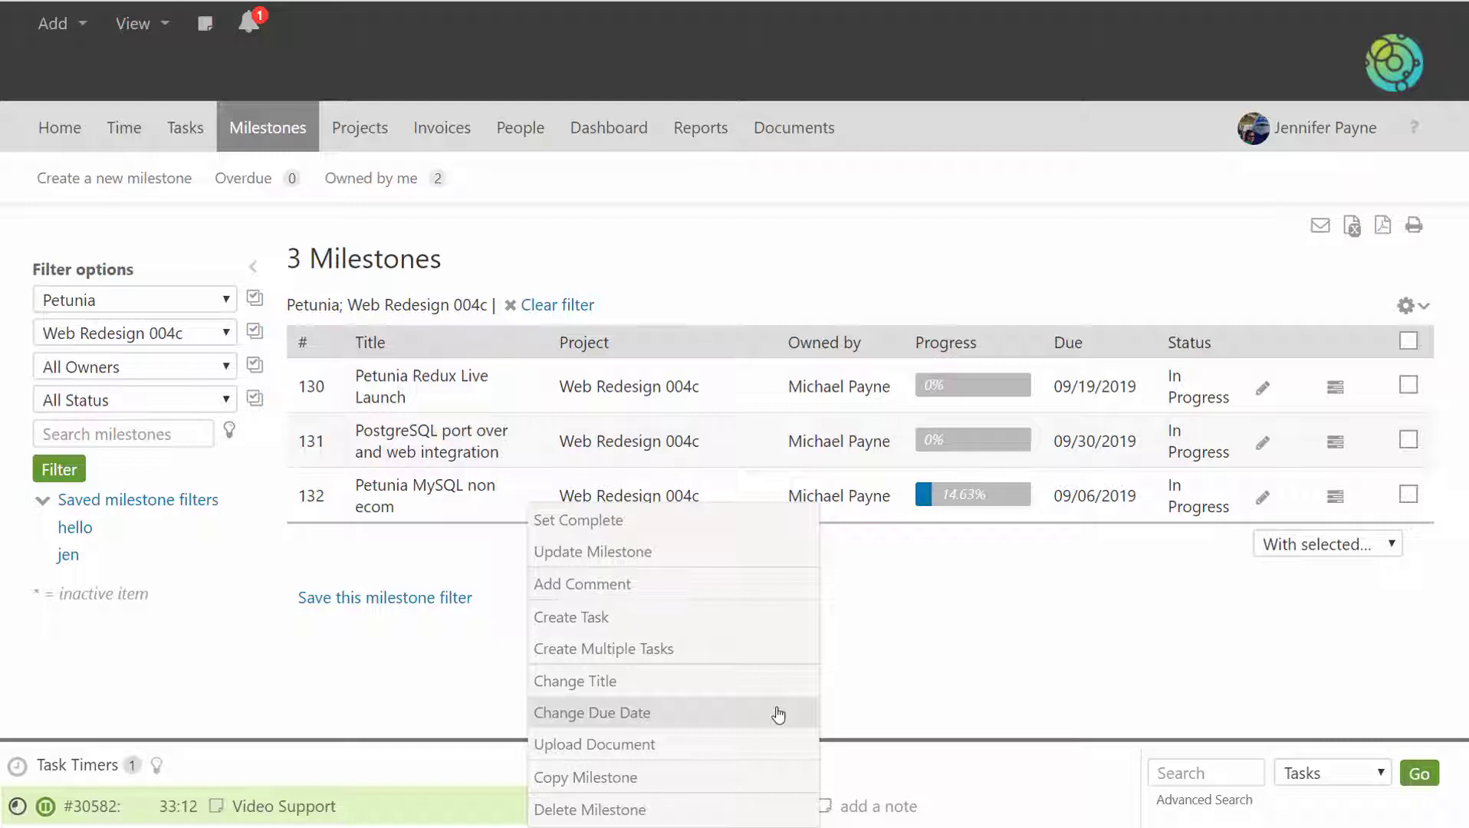
{"action": "left_click", "coordinate": [1338, 500]}
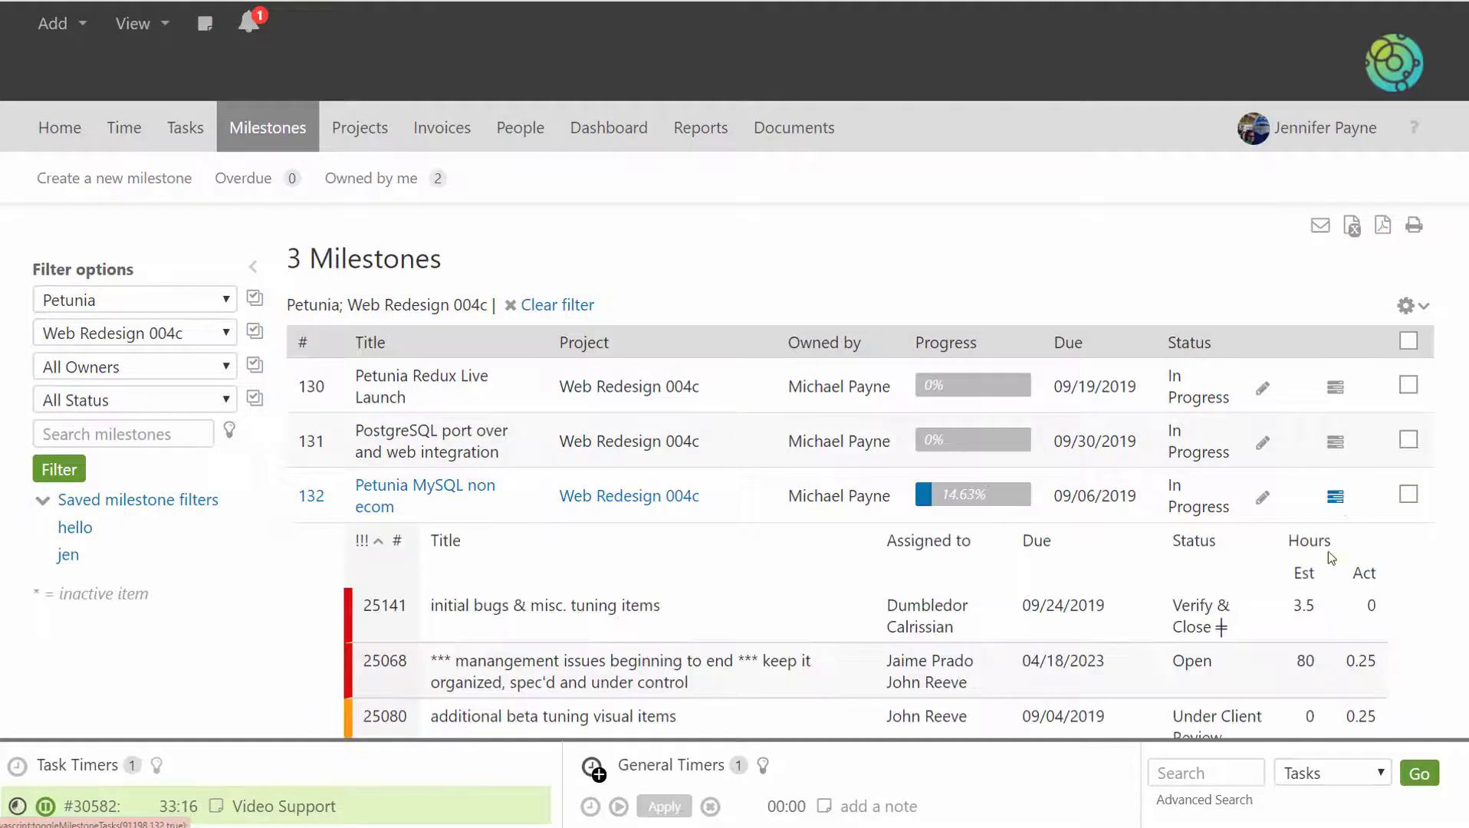
{"action": "scroll", "coordinate": [1326, 605], "scroll_direction": "down", "scroll_amount": 2}
{"action": "scroll", "coordinate": [1326, 606], "scroll_direction": "down", "scroll_amount": 4}
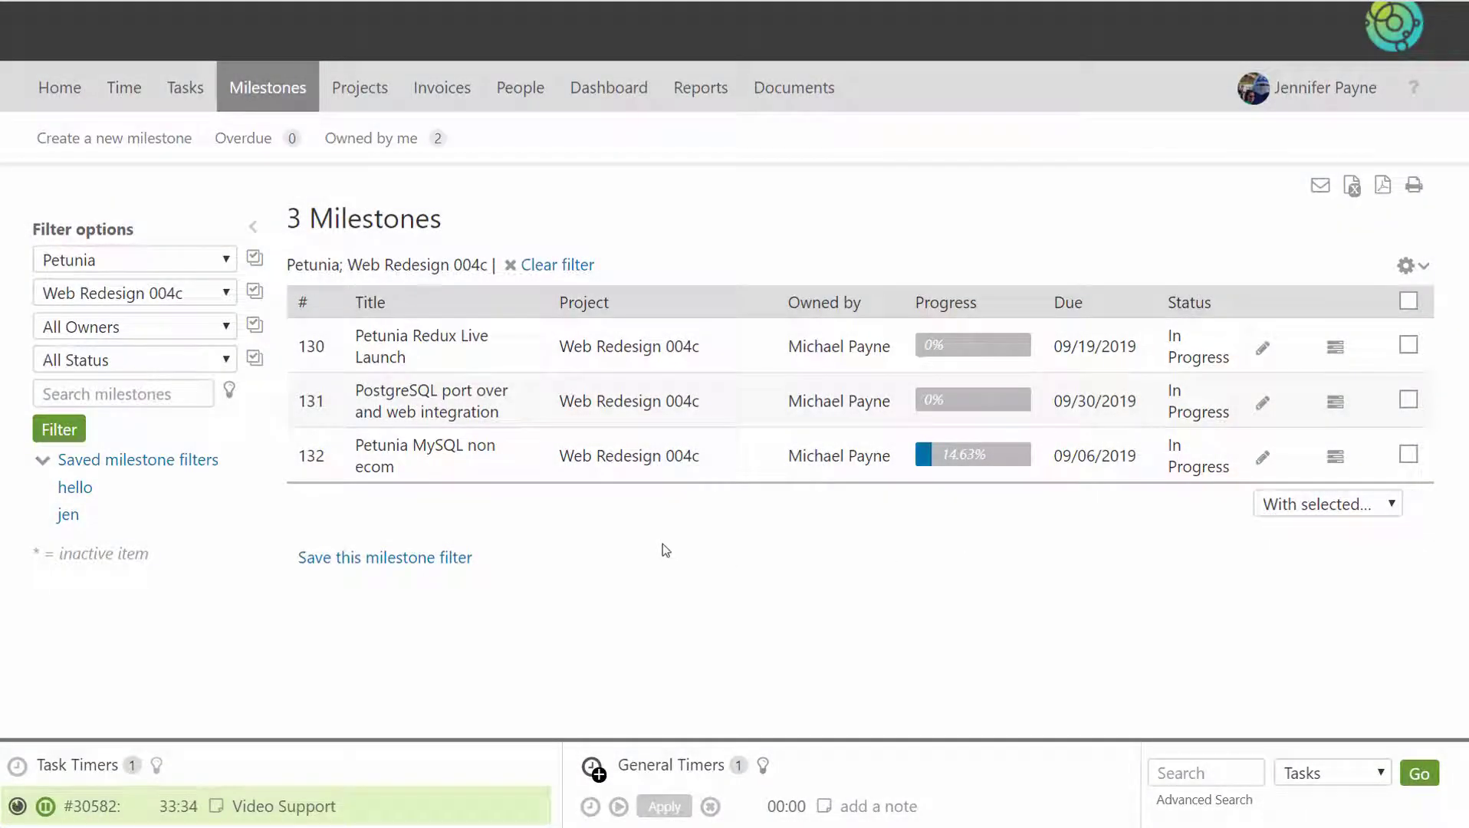
Step: Open milestone #132 Petunia MySQL non ecom and view its task list (6/39 closed, 15.38% complete)
{"action": "left_click", "coordinate": [475, 454]}
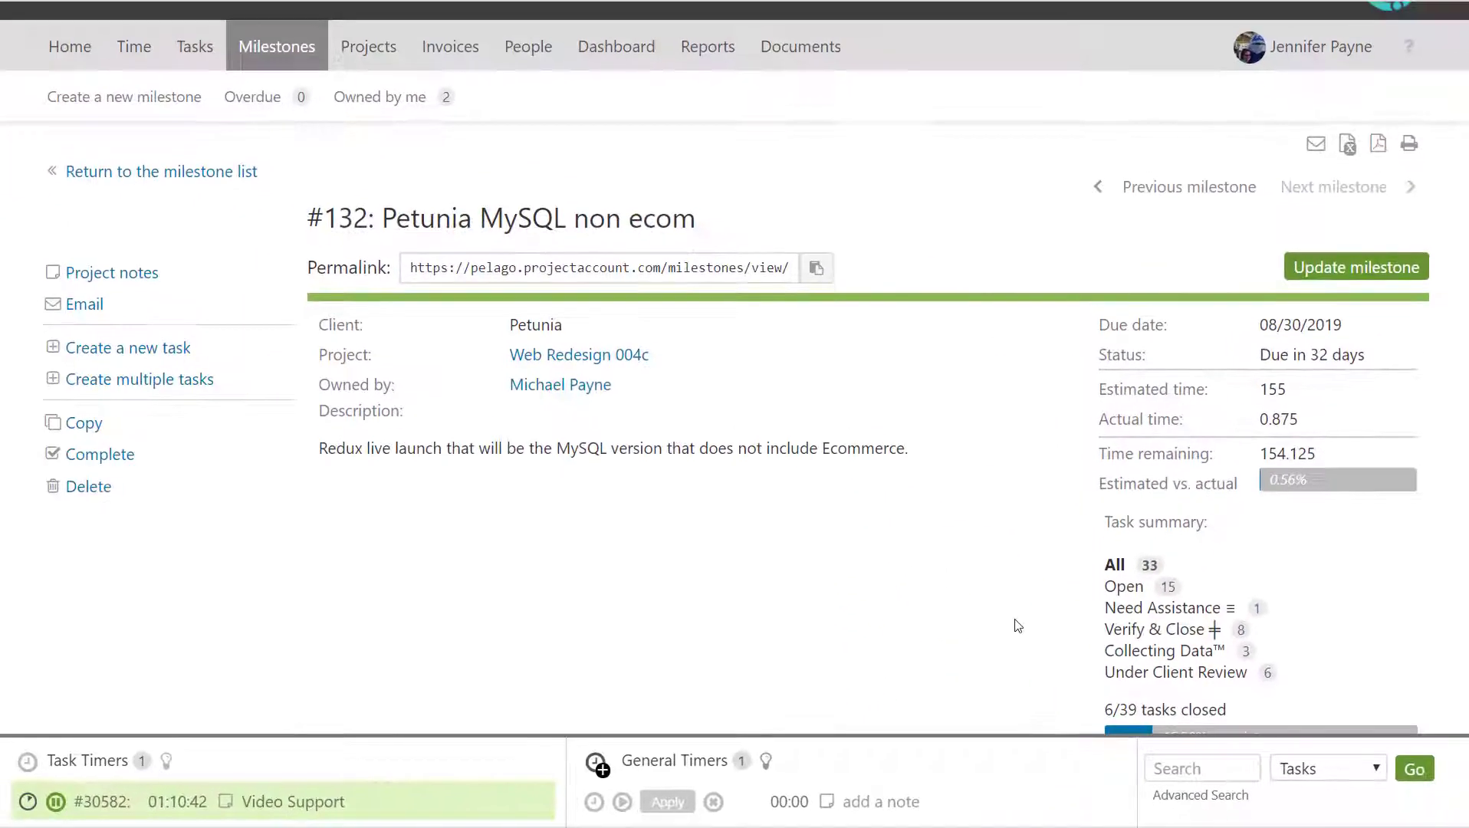
{"action": "scroll", "coordinate": [1018, 625], "scroll_direction": "down", "scroll_amount": 2}
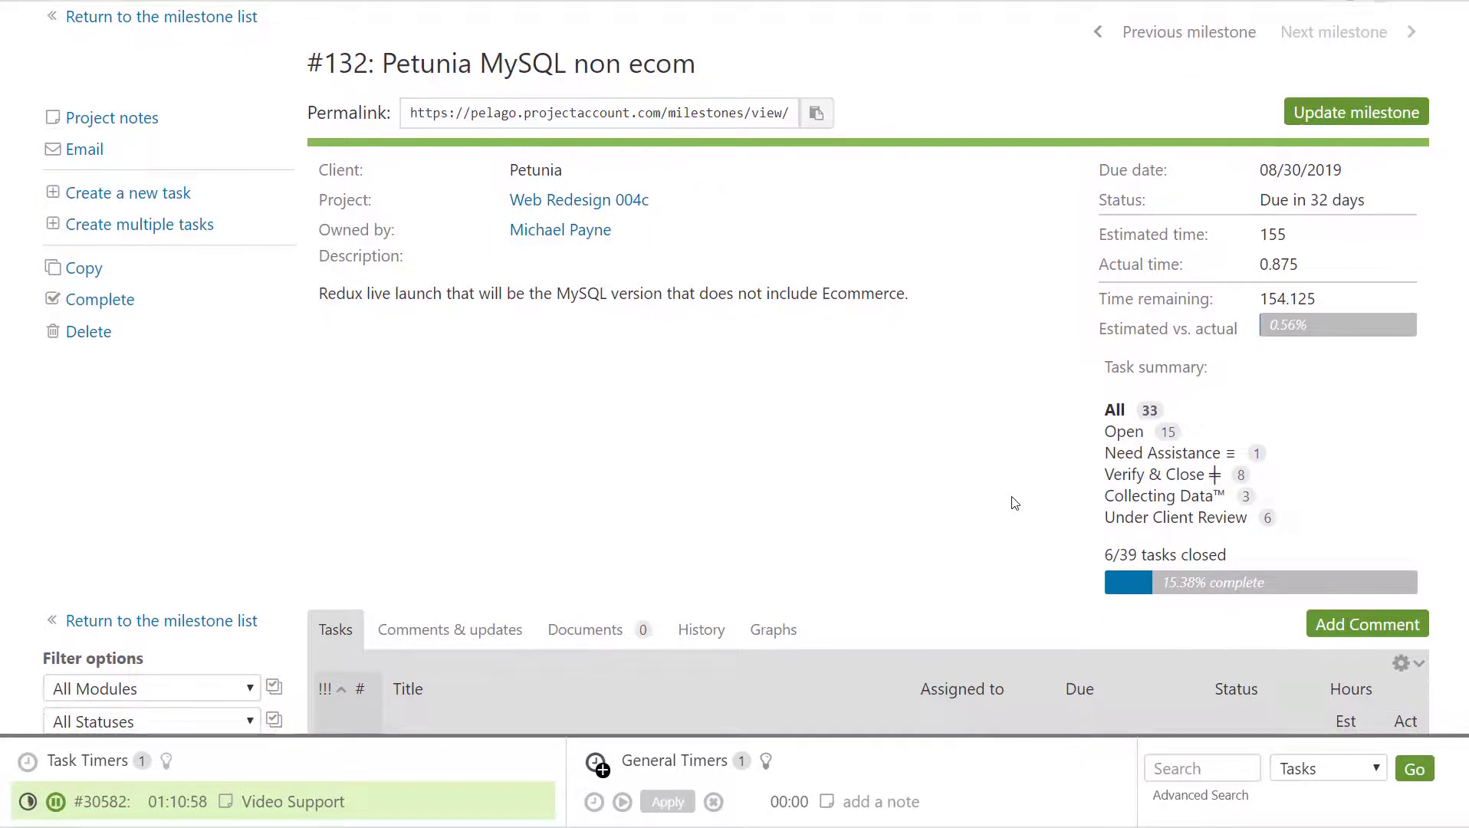
{"action": "scroll", "coordinate": [1013, 502], "scroll_direction": "down", "scroll_amount": 4}
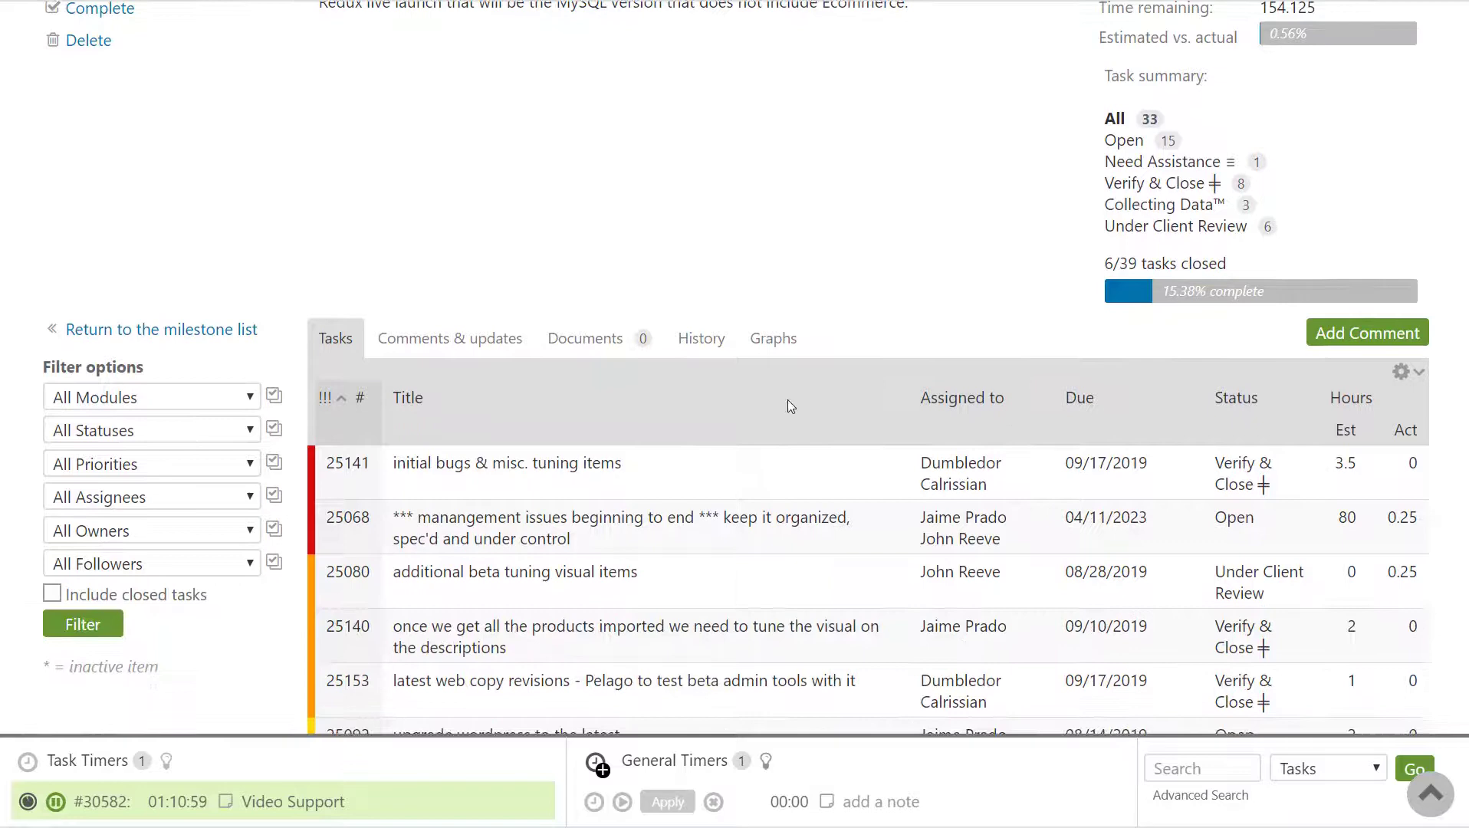
{"action": "scroll", "coordinate": [667, 398], "scroll_direction": "down", "scroll_amount": 2}
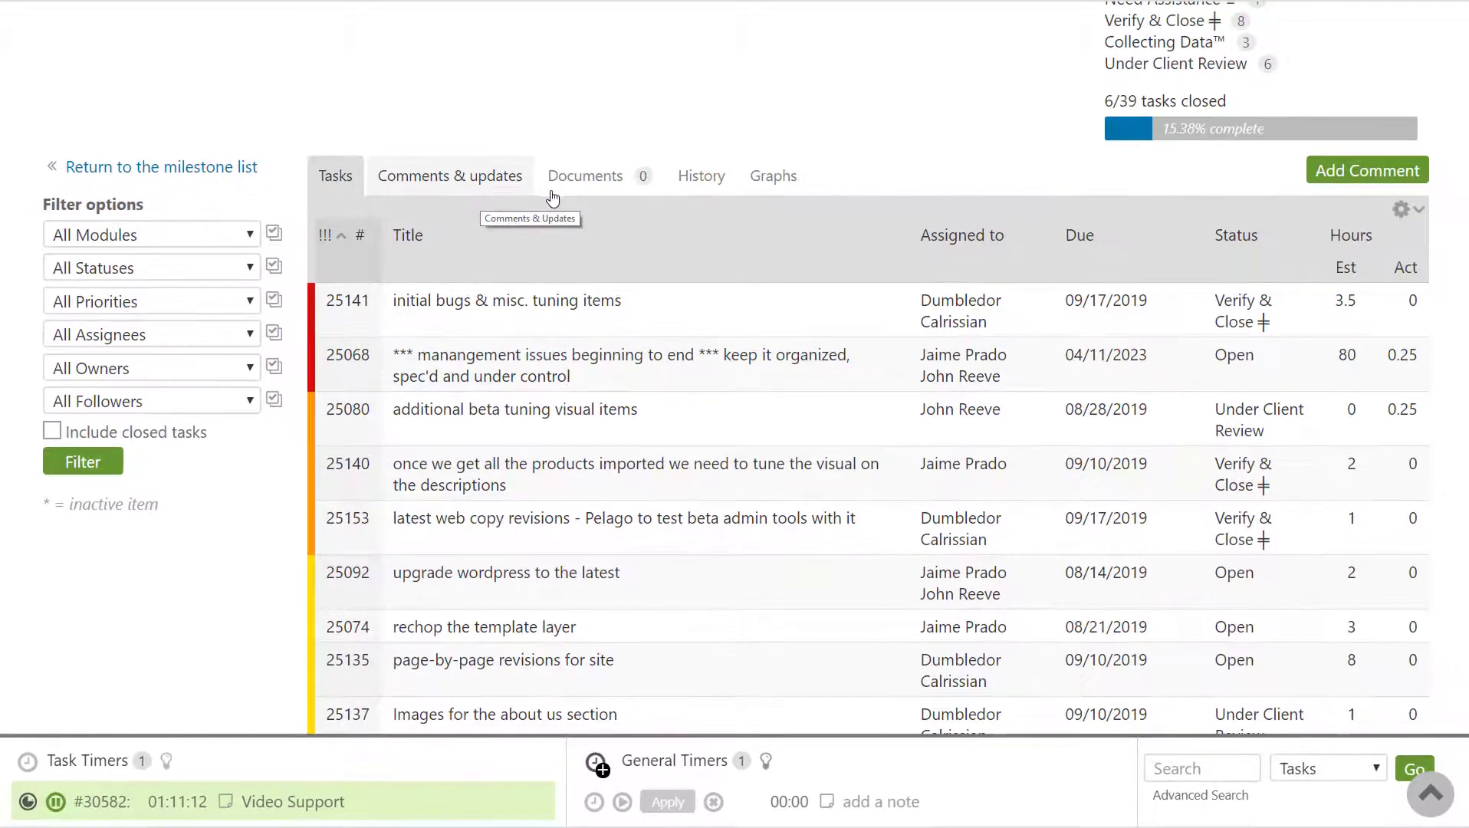
Step: View milestone #132's graphs: tasks by status (15 open, 6 closed) and by module (39 tasks)
{"action": "left_click", "coordinate": [776, 178]}
{"action": "scroll", "coordinate": [885, 488], "scroll_direction": "down", "scroll_amount": 2}
{"action": "scroll", "coordinate": [885, 489], "scroll_direction": "down", "scroll_amount": 1}
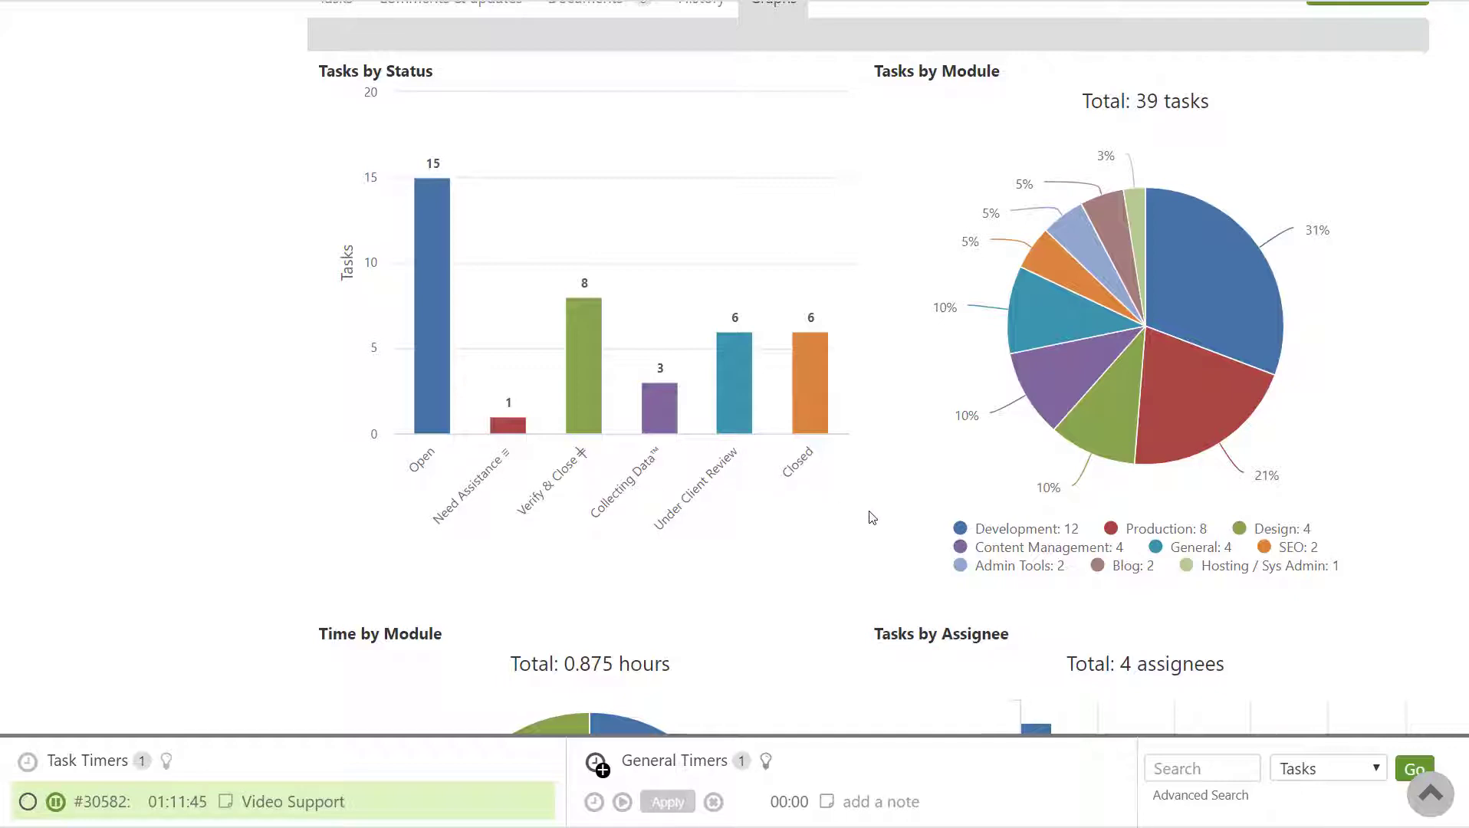
{"action": "scroll", "coordinate": [872, 518], "scroll_direction": "up", "scroll_amount": 4}
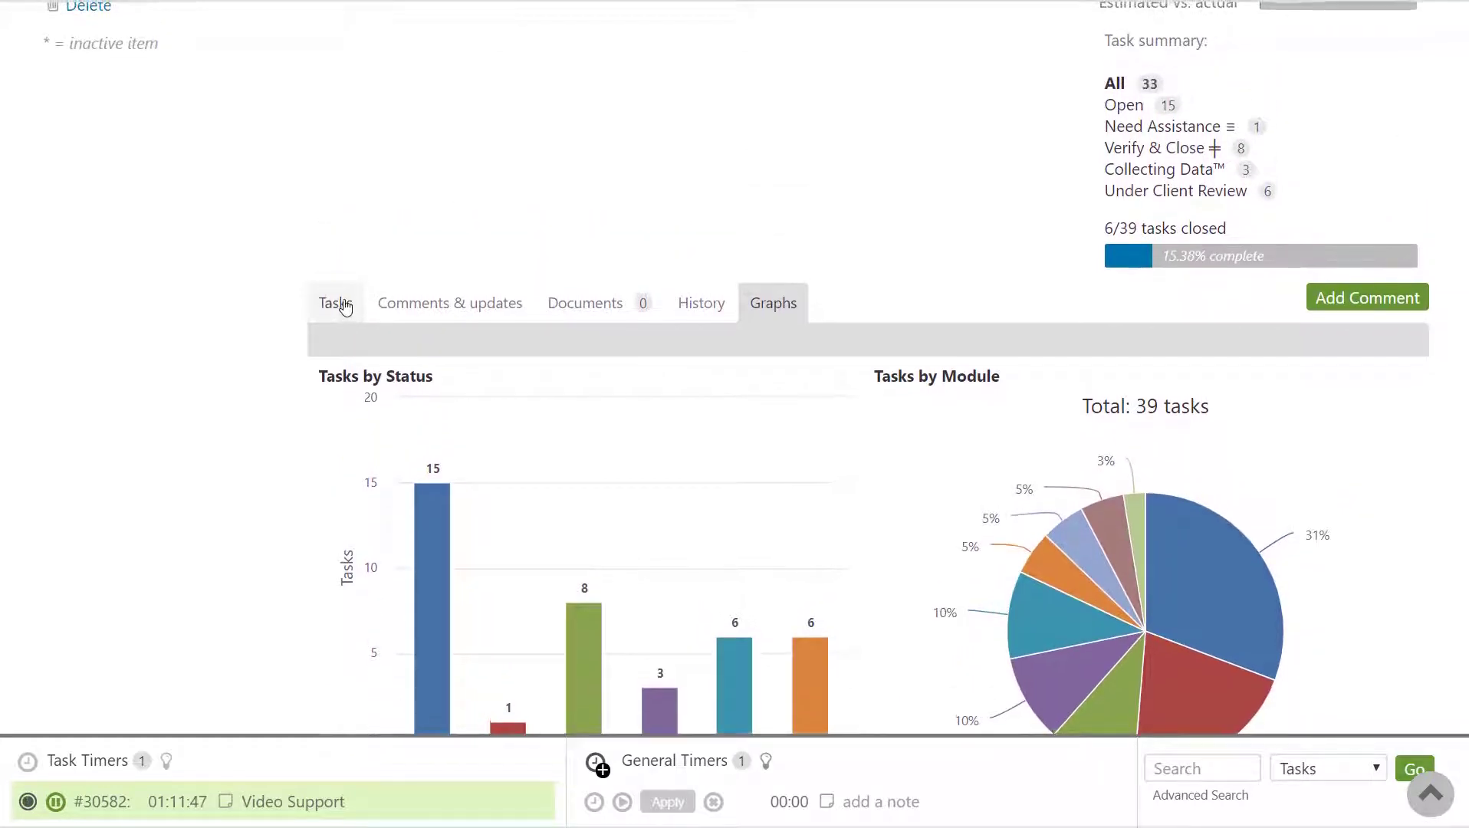
Step: Filter milestone #132's task list to Verify & Close status, leaving 8 tasks totalling 16 estimated hours
{"action": "left_click", "coordinate": [345, 307]}
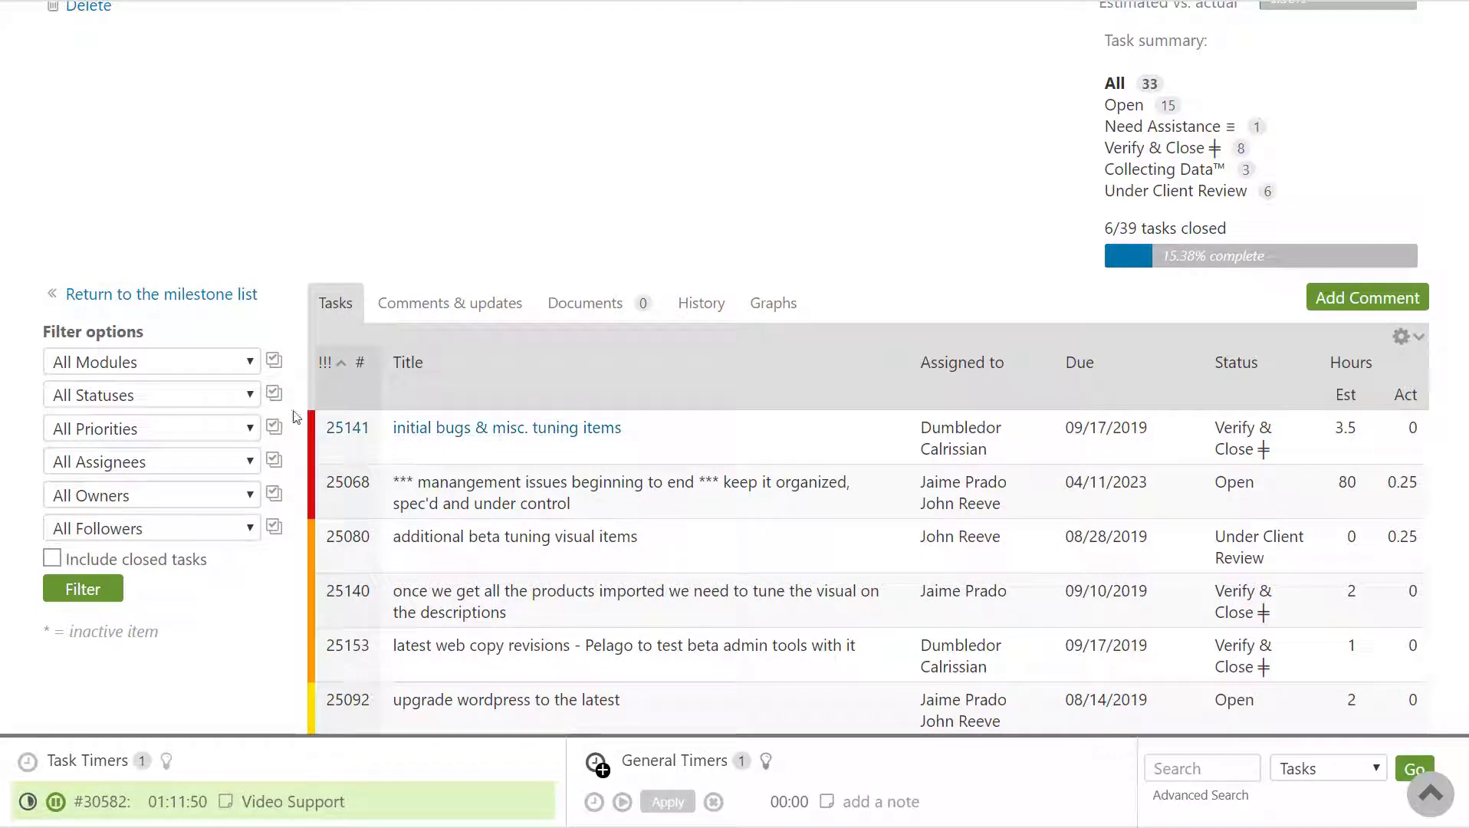
{"action": "left_click", "coordinate": [142, 397]}
{"action": "left_click", "coordinate": [190, 506]}
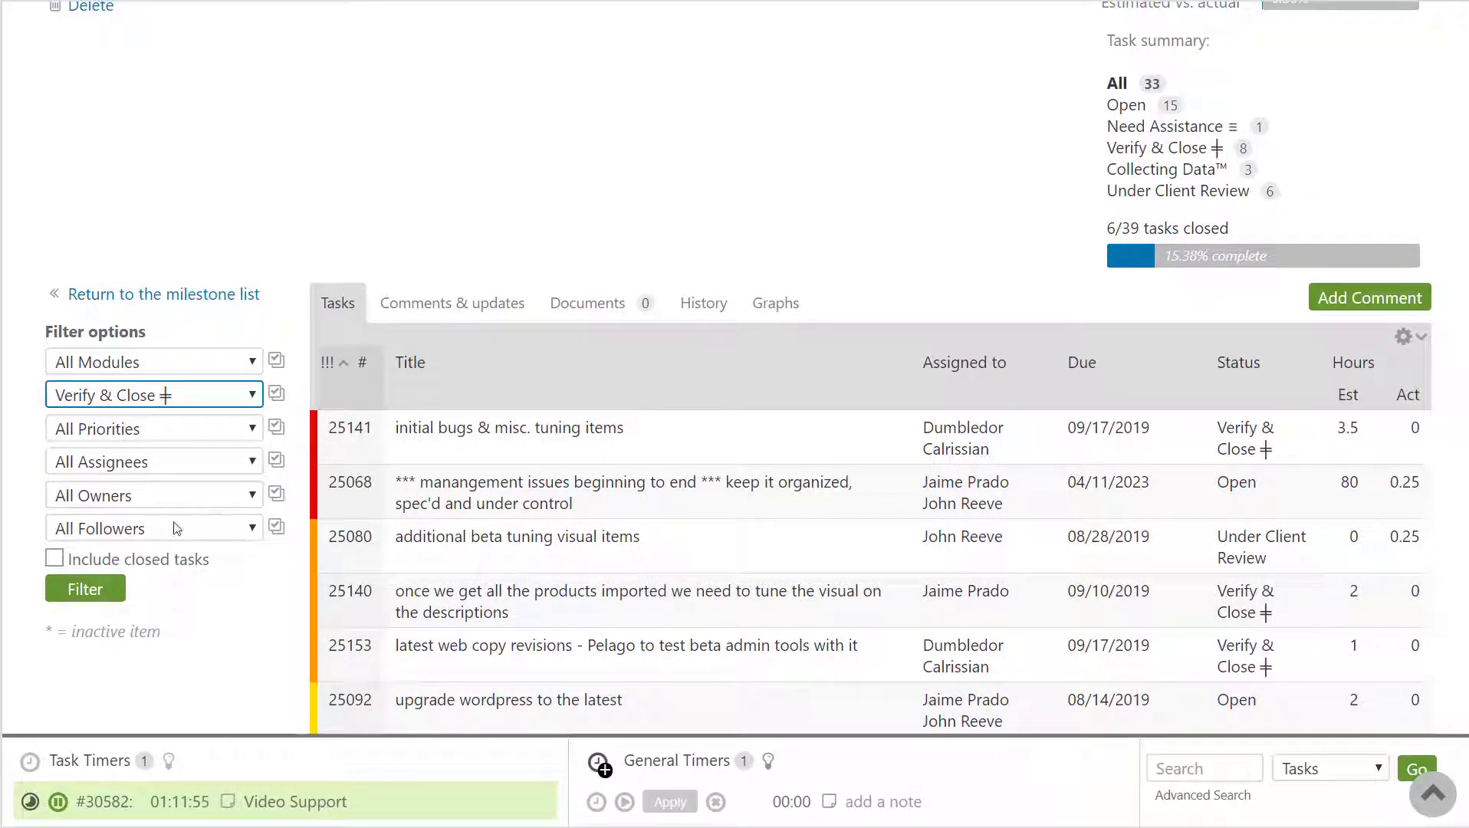
{"action": "left_click", "coordinate": [85, 588]}
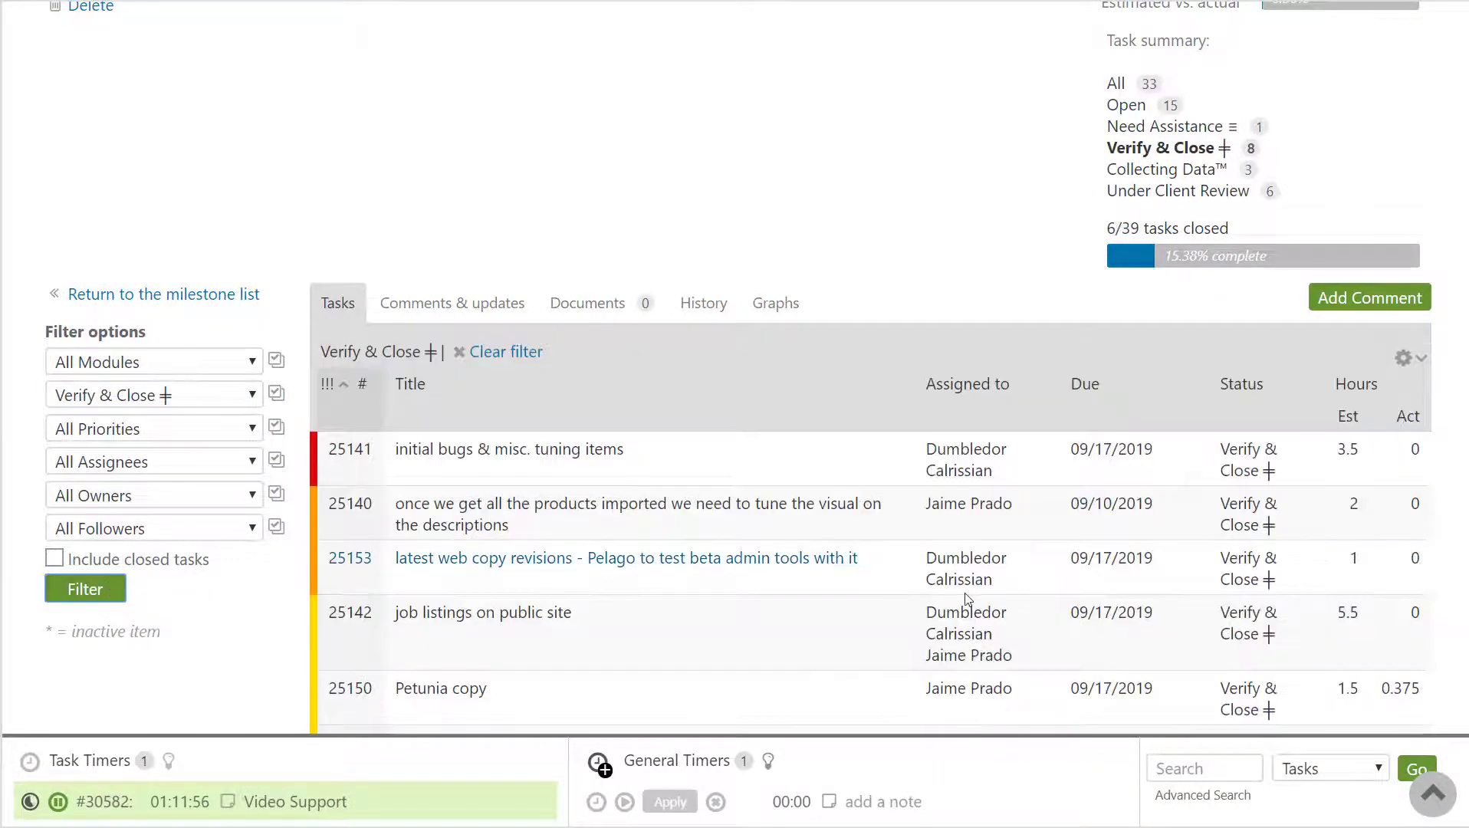
{"action": "scroll", "coordinate": [968, 600], "scroll_direction": "down", "scroll_amount": 3}
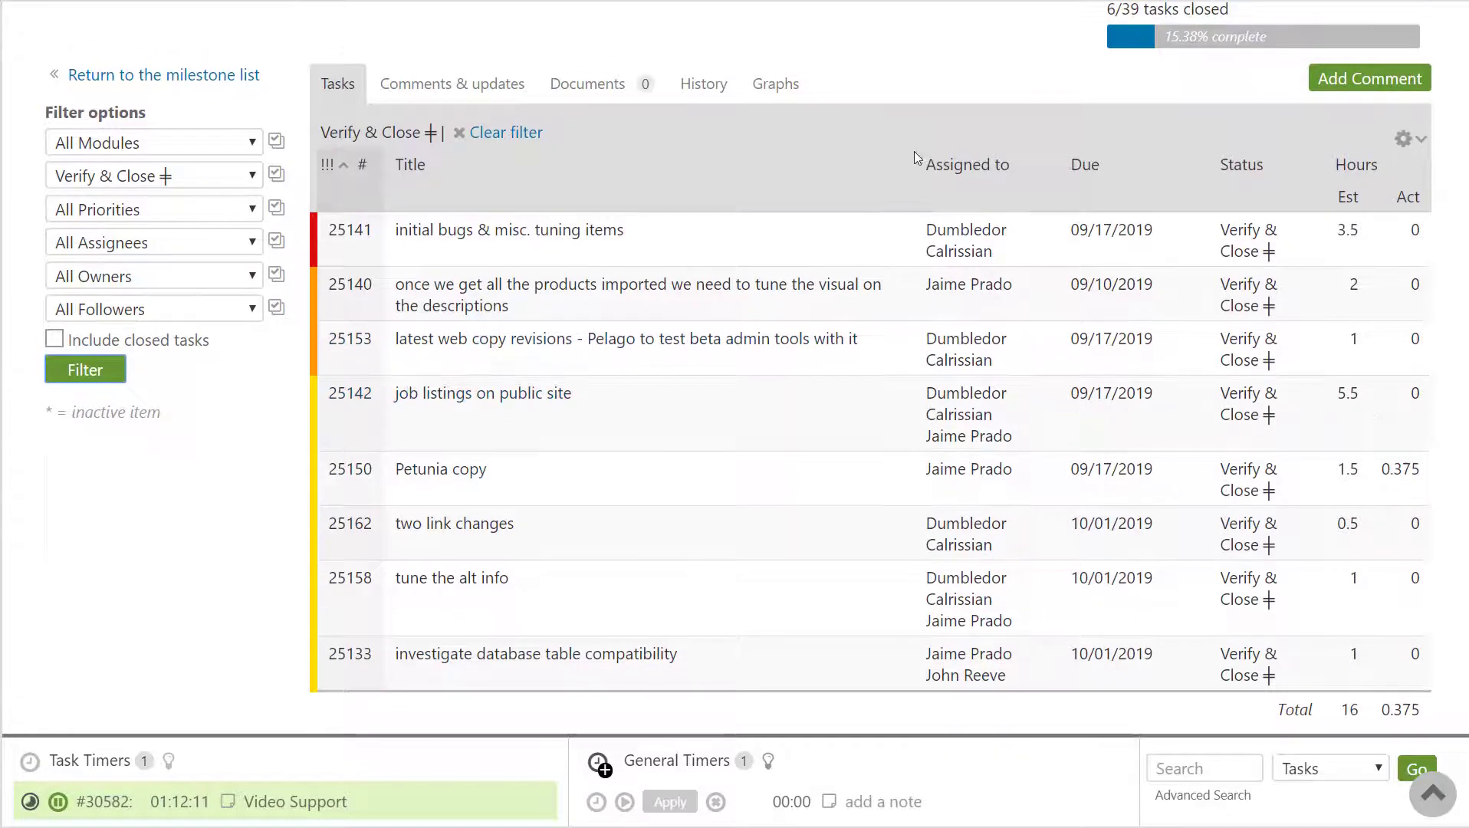
{"action": "scroll", "coordinate": [914, 152], "scroll_direction": "up", "scroll_amount": 5}
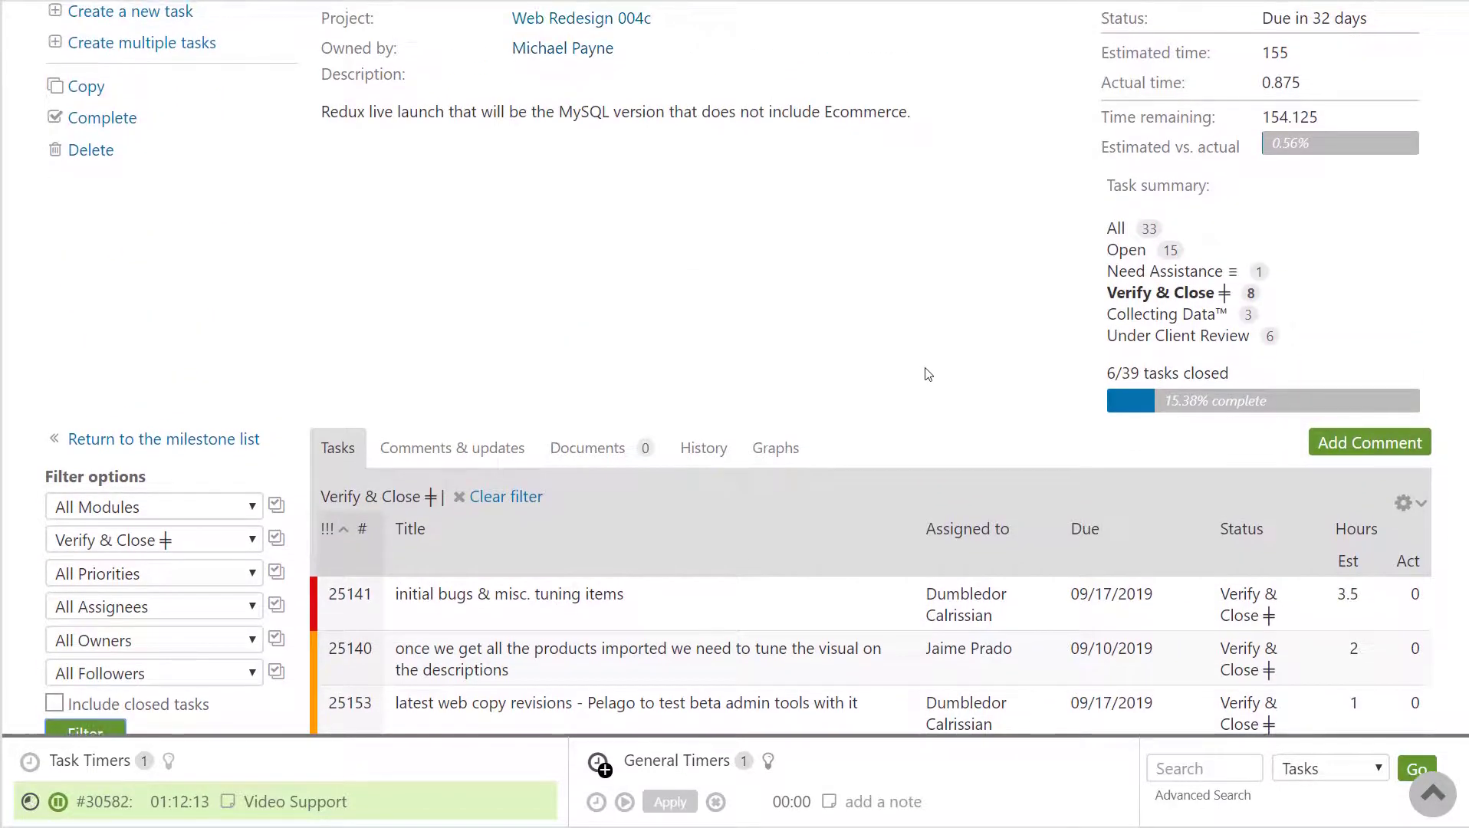
{"action": "scroll", "coordinate": [920, 373], "scroll_direction": "up", "scroll_amount": 2}
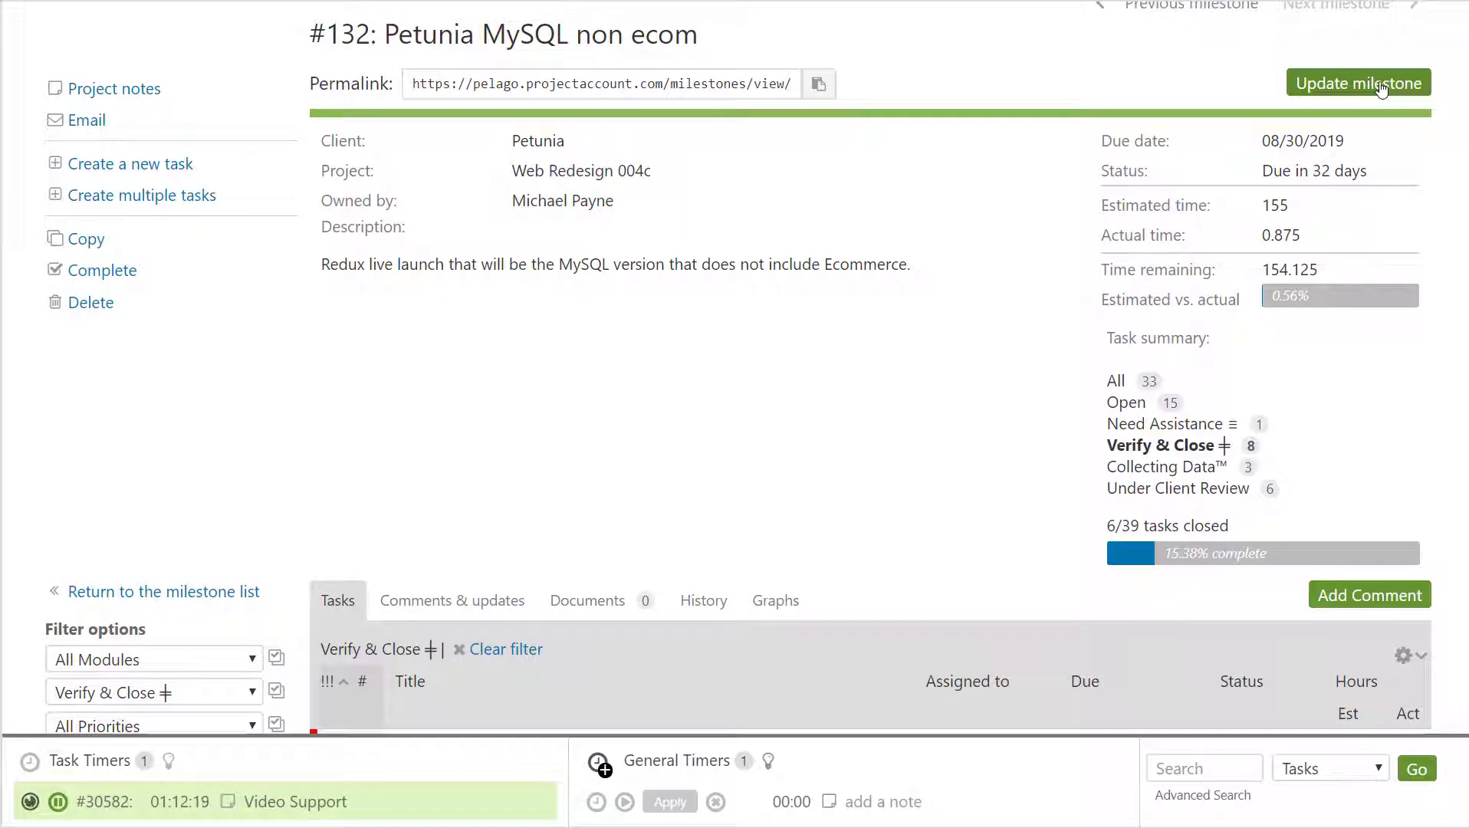
Step: Add tasks #25093 and #25096 to milestone #132 and save, raising the estimate from 155 to 167
{"action": "left_click", "coordinate": [1380, 89]}
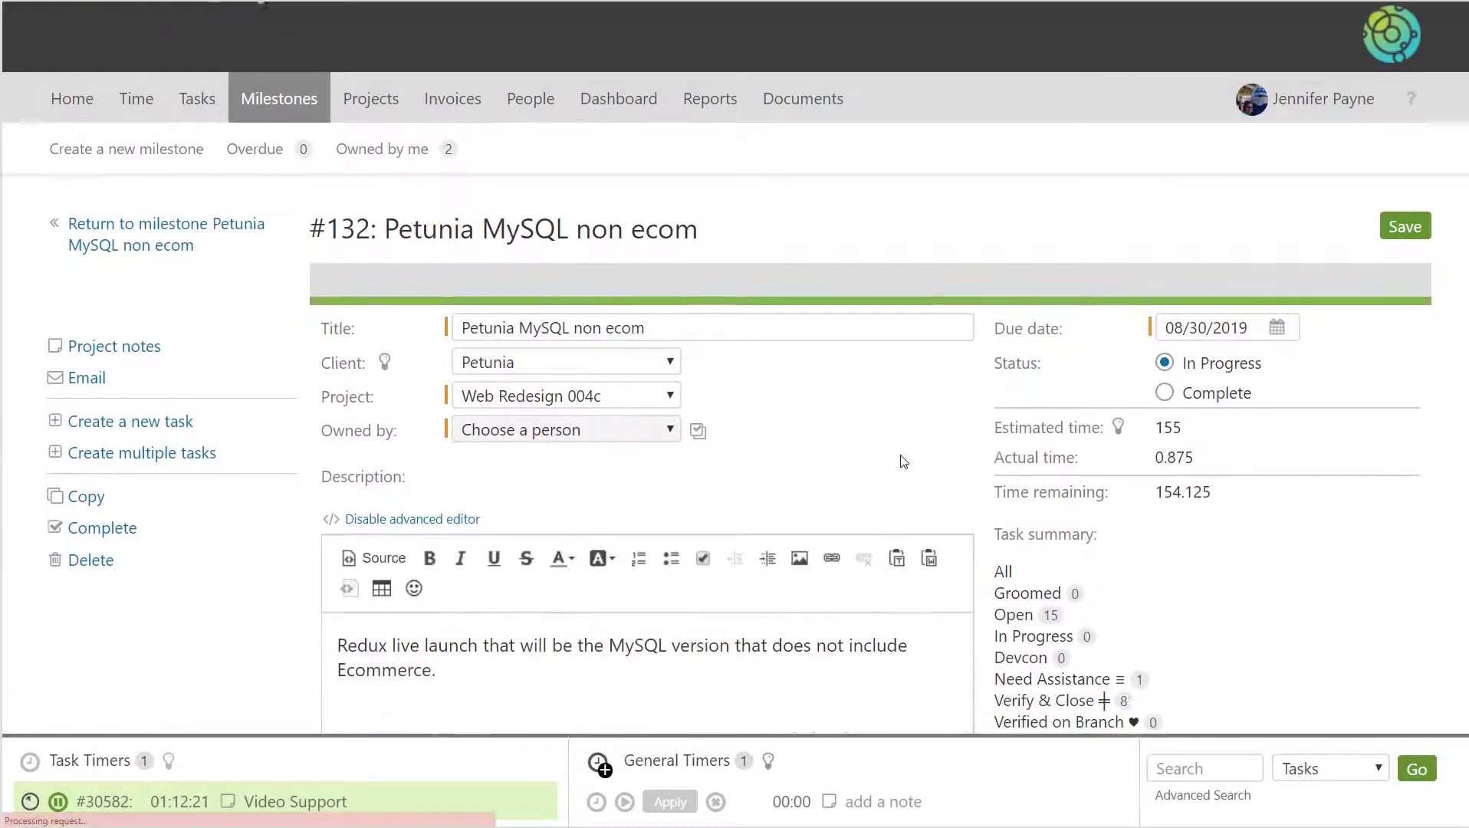
{"action": "scroll", "coordinate": [904, 461], "scroll_direction": "down", "scroll_amount": 5}
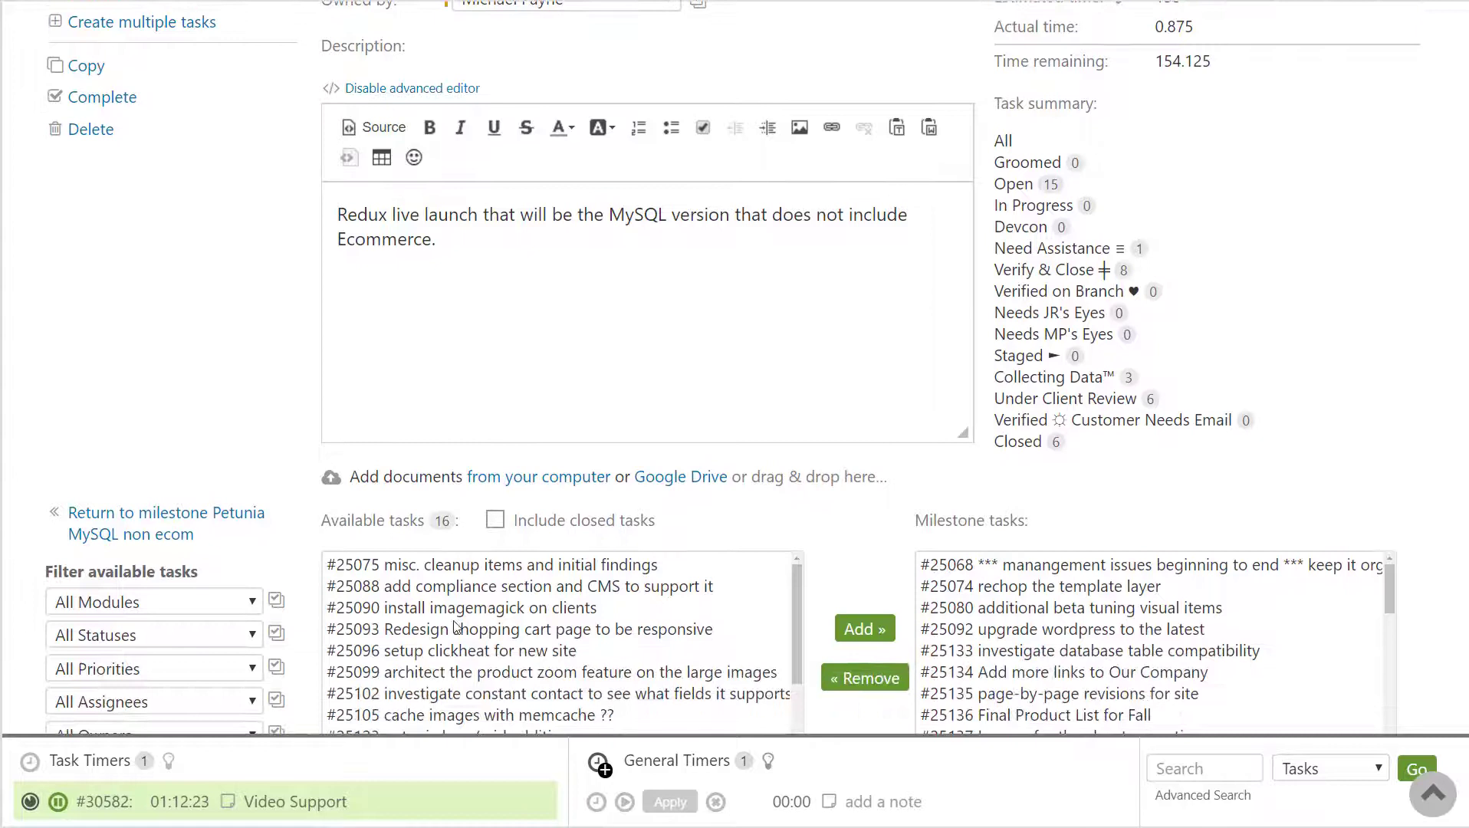
{"action": "left_click", "coordinate": [439, 631]}
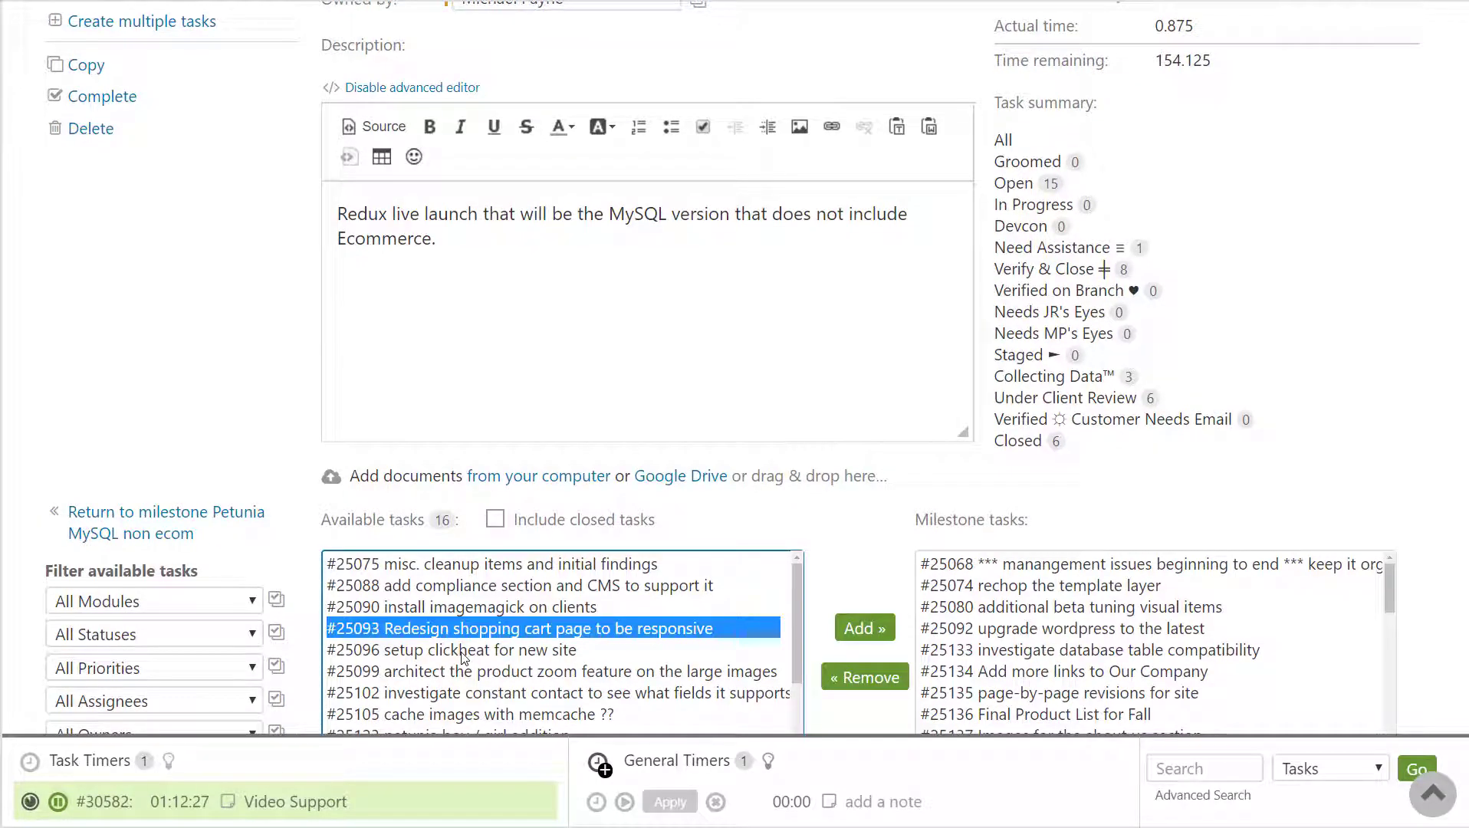
{"action": "left_click", "coordinate": [463, 652], "text": "ctrl"}
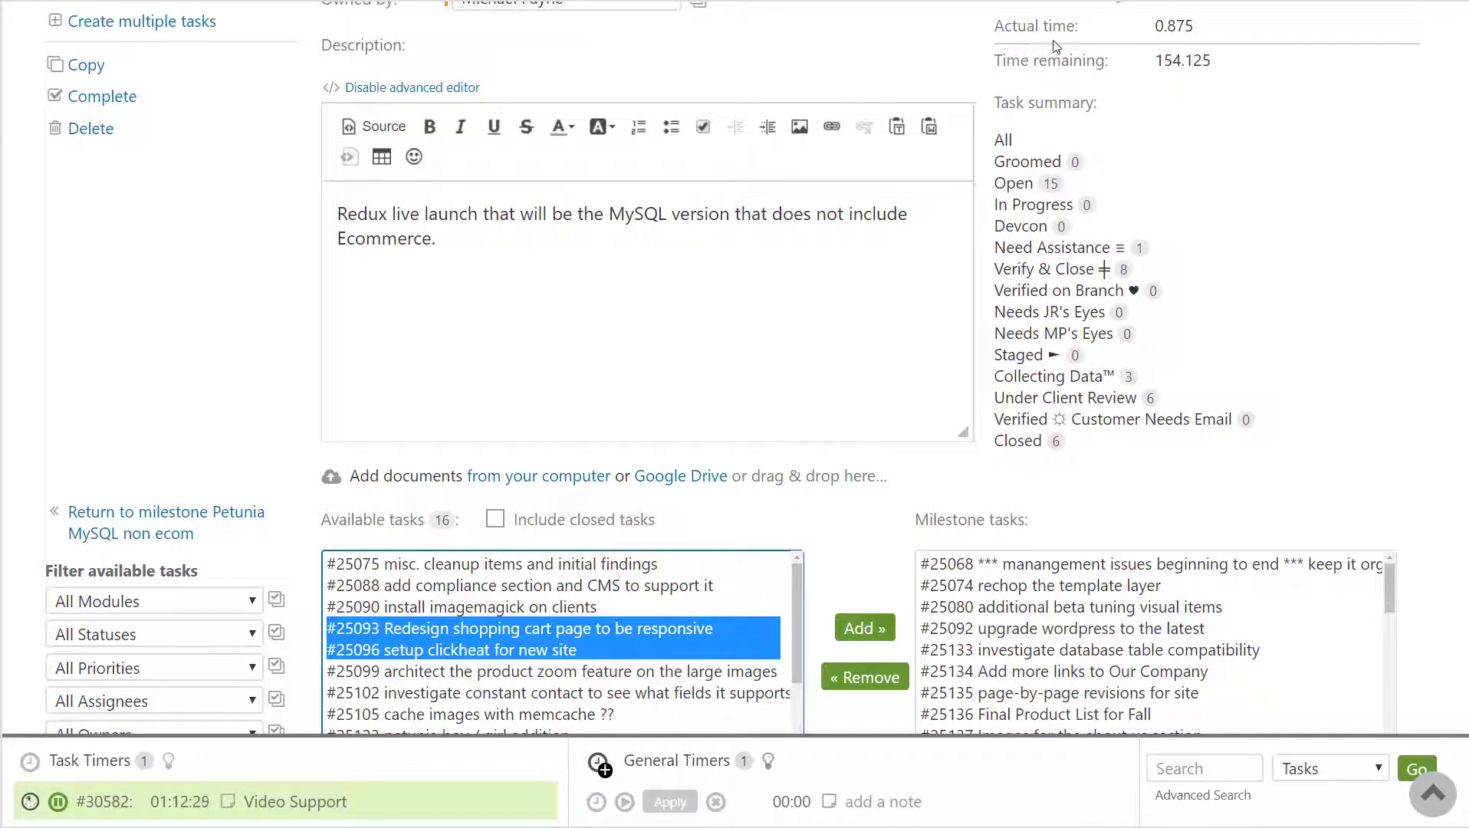
{"action": "scroll", "coordinate": [1144, 72], "scroll_direction": "up", "scroll_amount": 1}
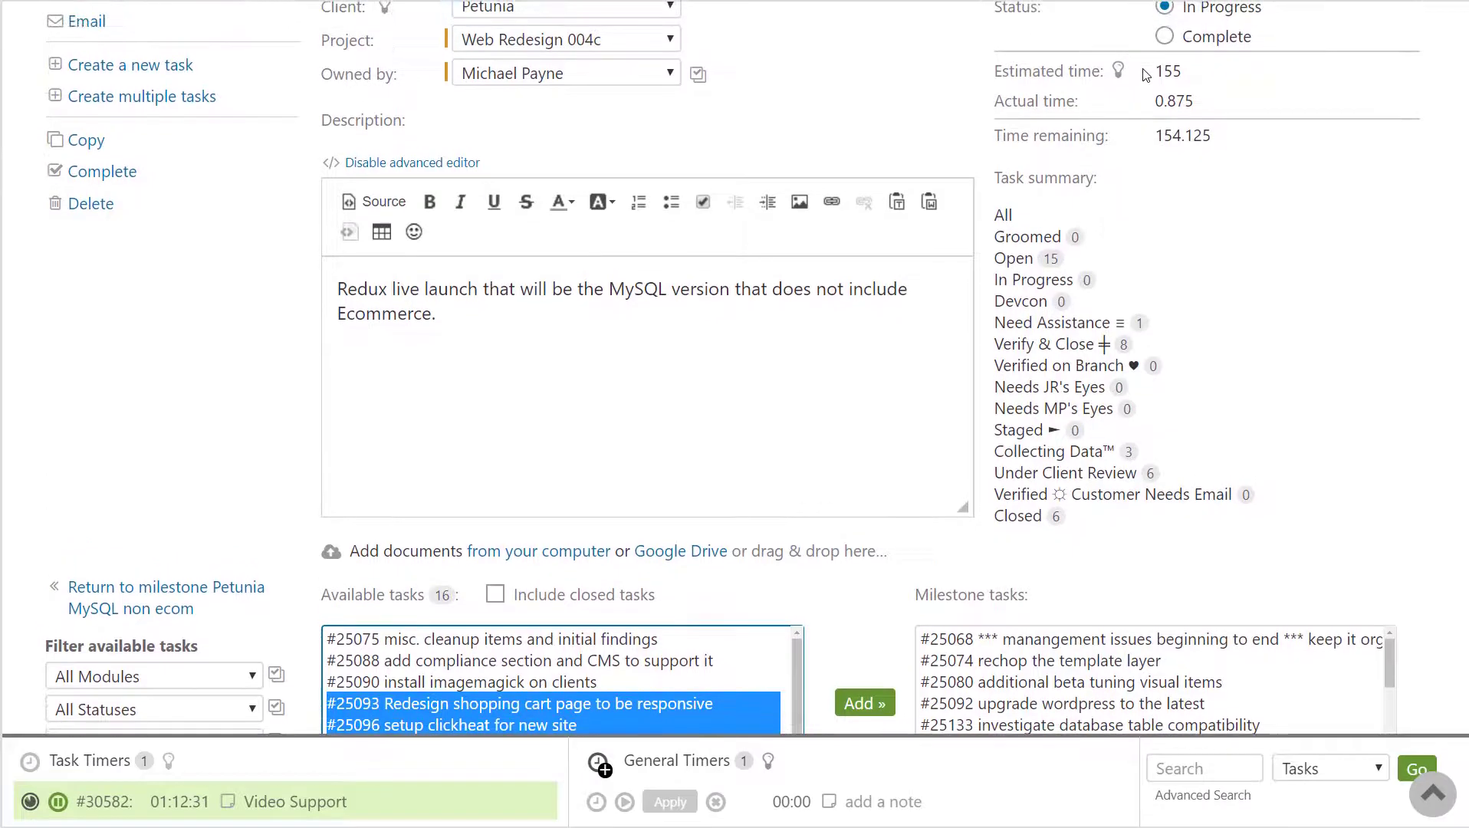
{"action": "left_click", "coordinate": [865, 703]}
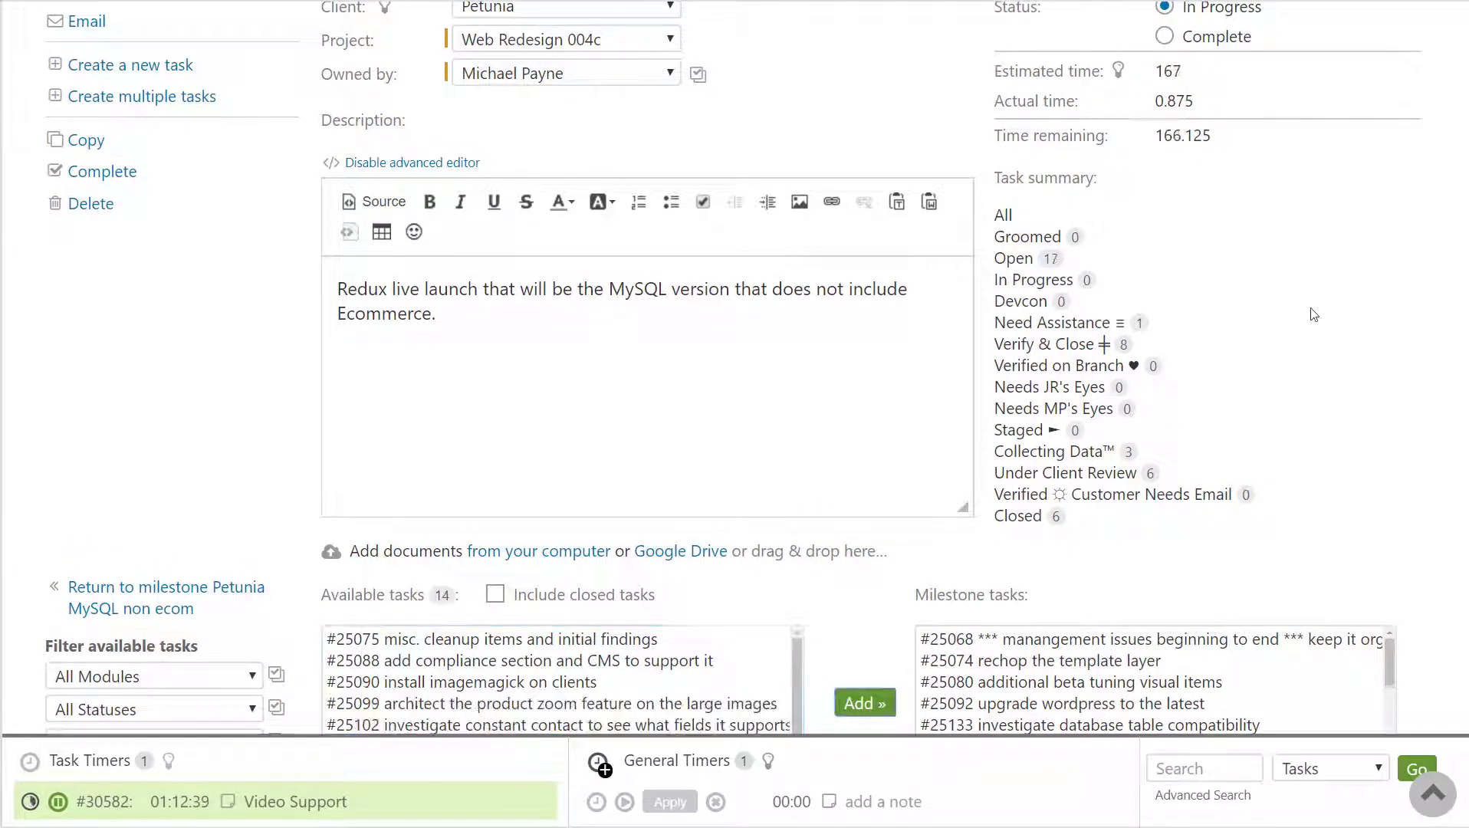
{"action": "scroll", "coordinate": [1314, 315], "scroll_direction": "down", "scroll_amount": 2}
{"action": "scroll", "coordinate": [844, 422], "scroll_direction": "down", "scroll_amount": 3}
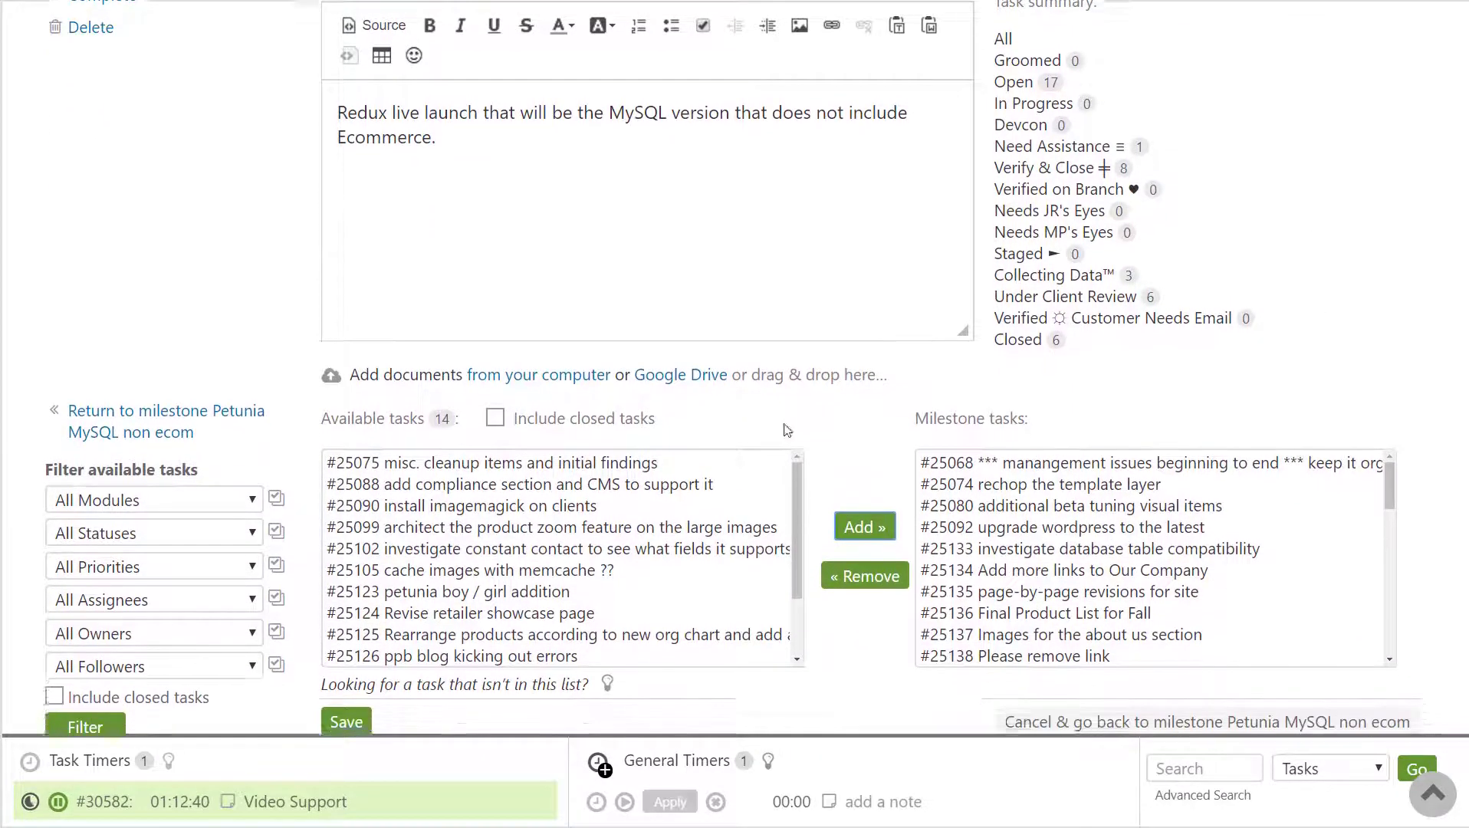
{"action": "left_click", "coordinate": [346, 516]}
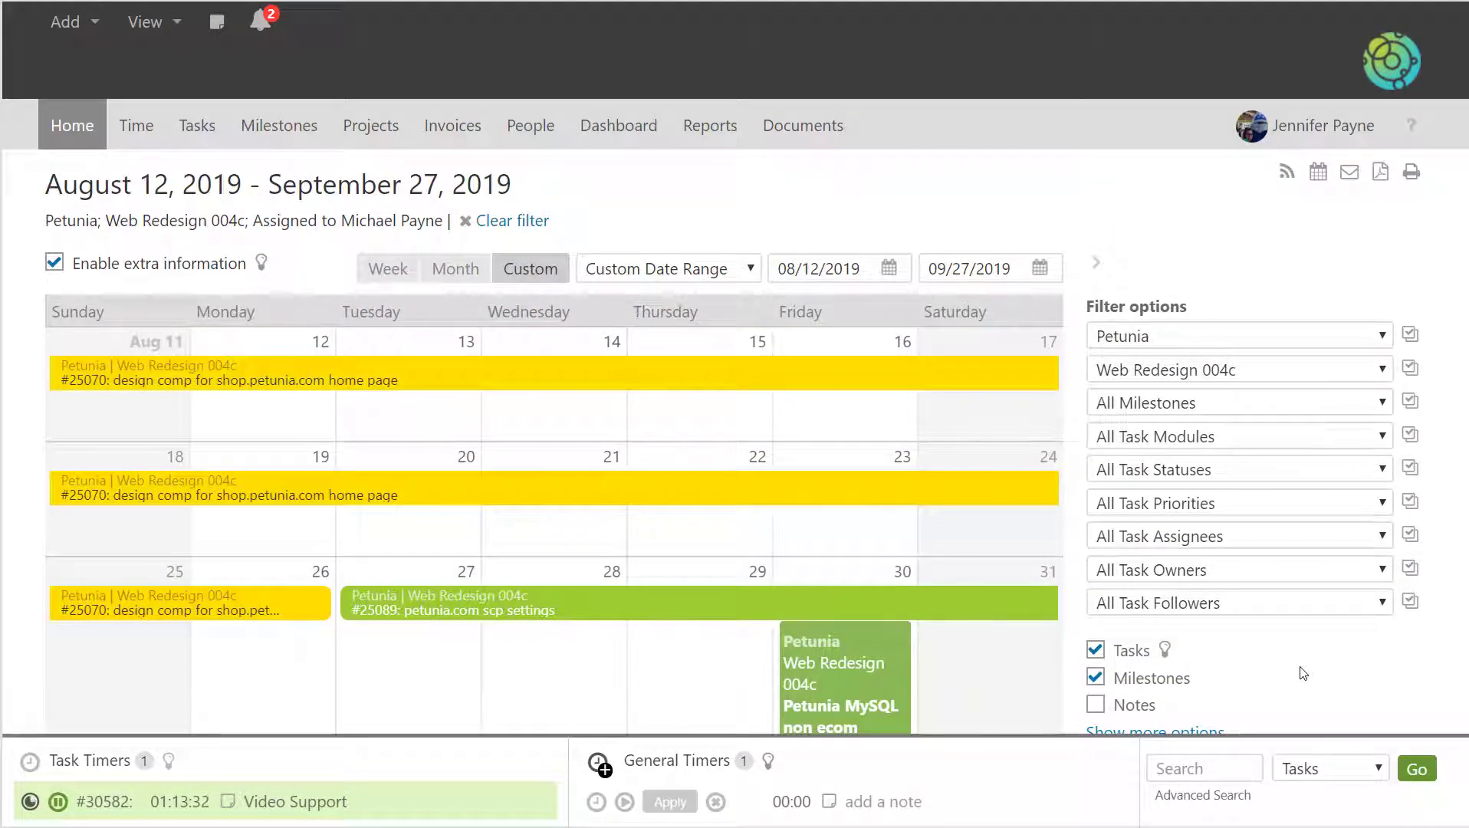
Step: Drag the Petunia MySQL non ecom milestone on the calendar from August 30 to September 6
{"action": "scroll", "coordinate": [1308, 669], "scroll_direction": "down", "scroll_amount": 3}
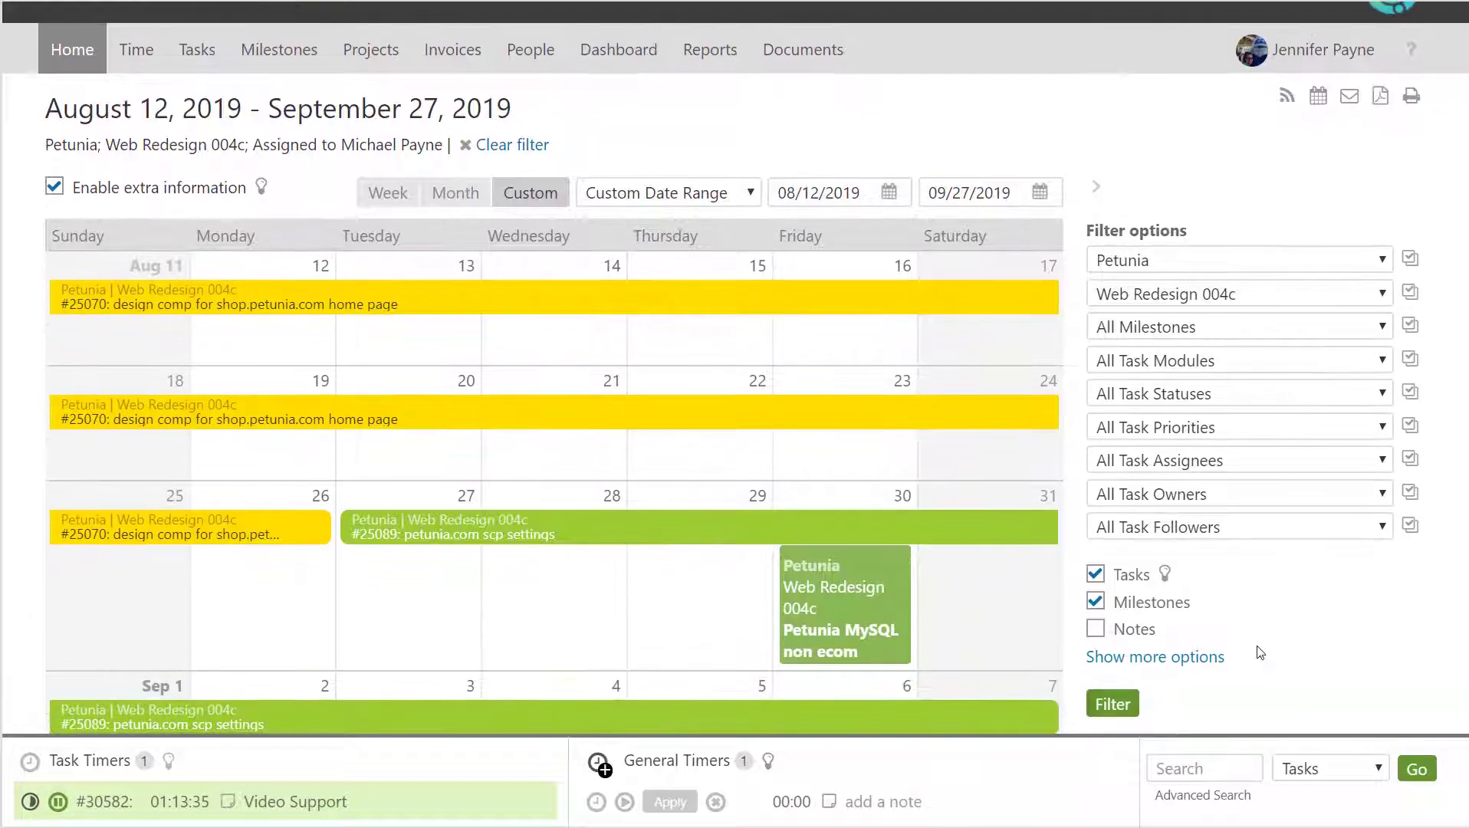
{"action": "scroll", "coordinate": [1318, 651], "scroll_direction": "down", "scroll_amount": 1}
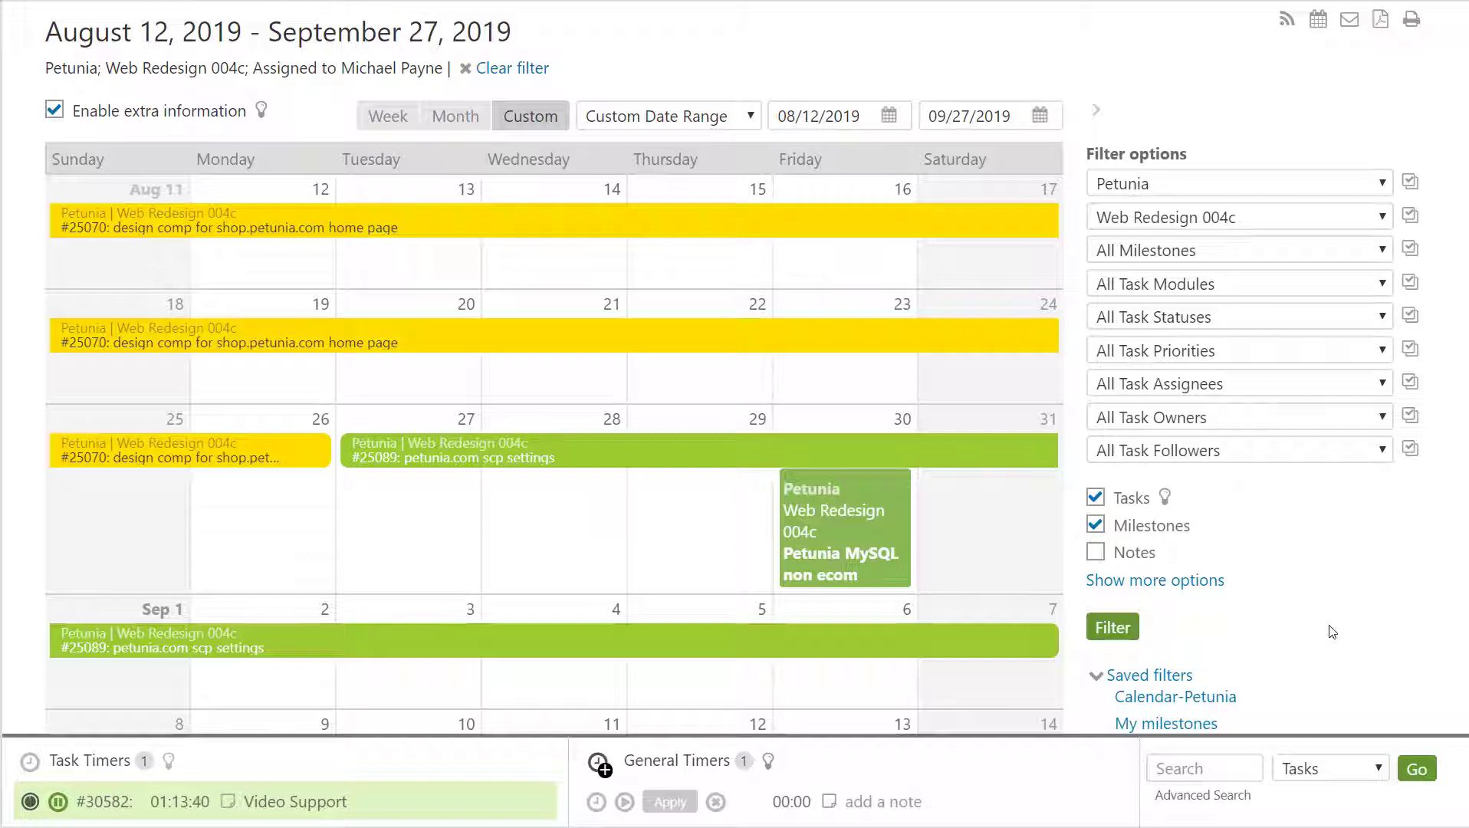
{"action": "scroll", "coordinate": [1166, 571], "scroll_direction": "down", "scroll_amount": 4}
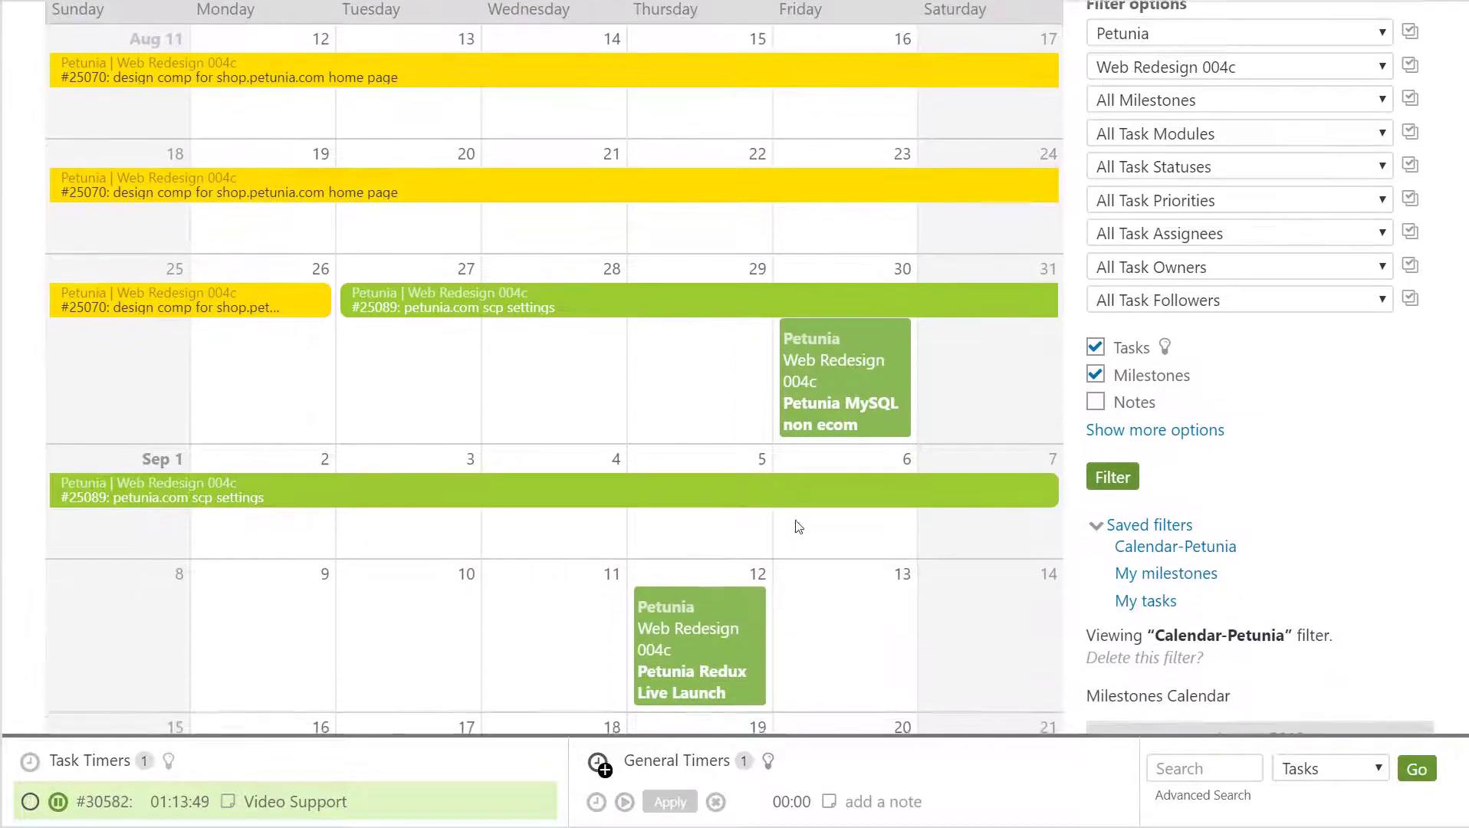
{"action": "left_click_drag", "start_coordinate": [819, 385], "coordinate": [818, 503]}
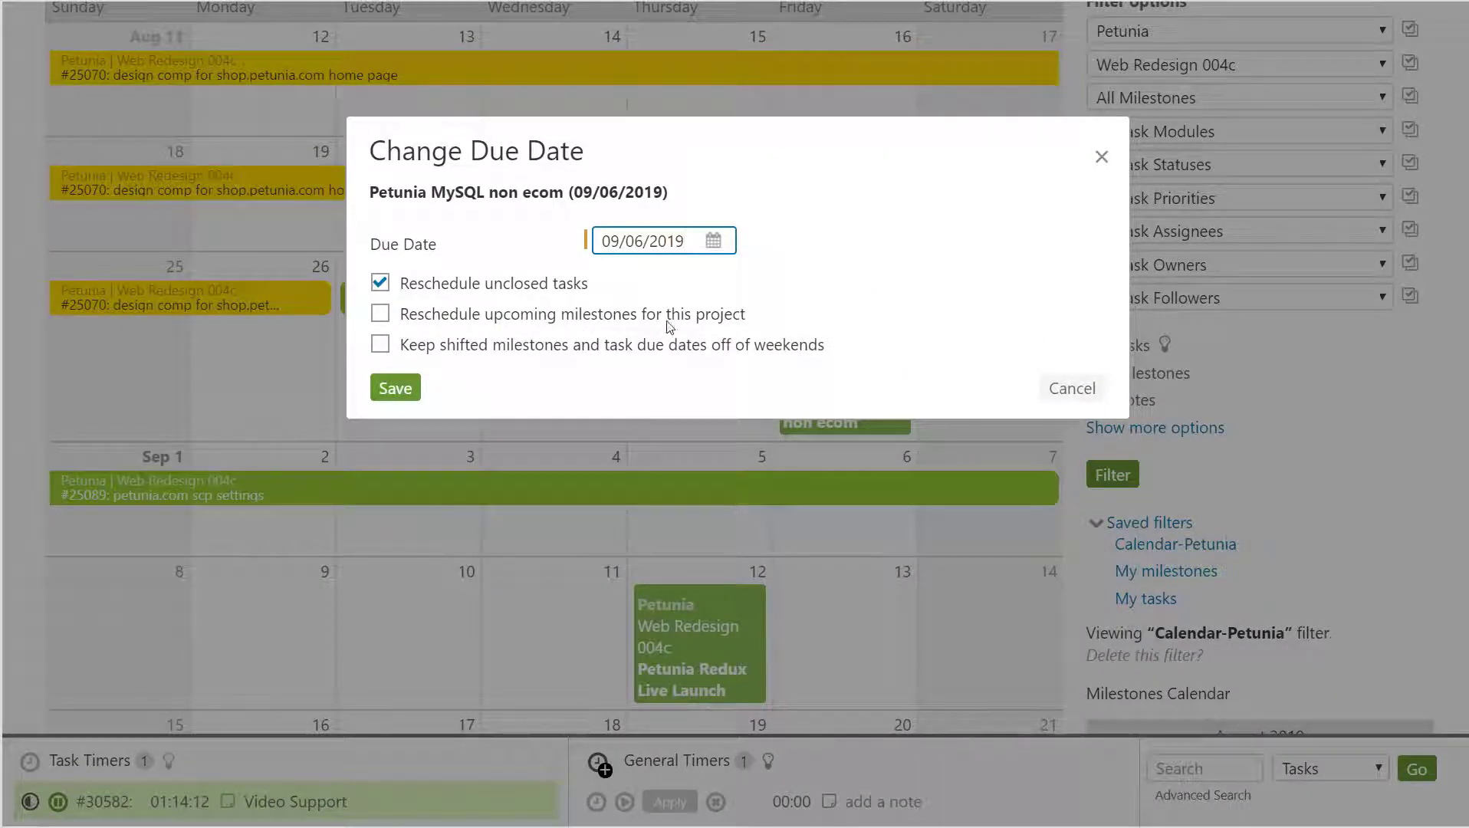
Step: Save the 09/06/2019 due date, also rescheduling milestones #130 and #131 and keeping shifted dates off weekends
{"action": "left_click", "coordinate": [381, 315]}
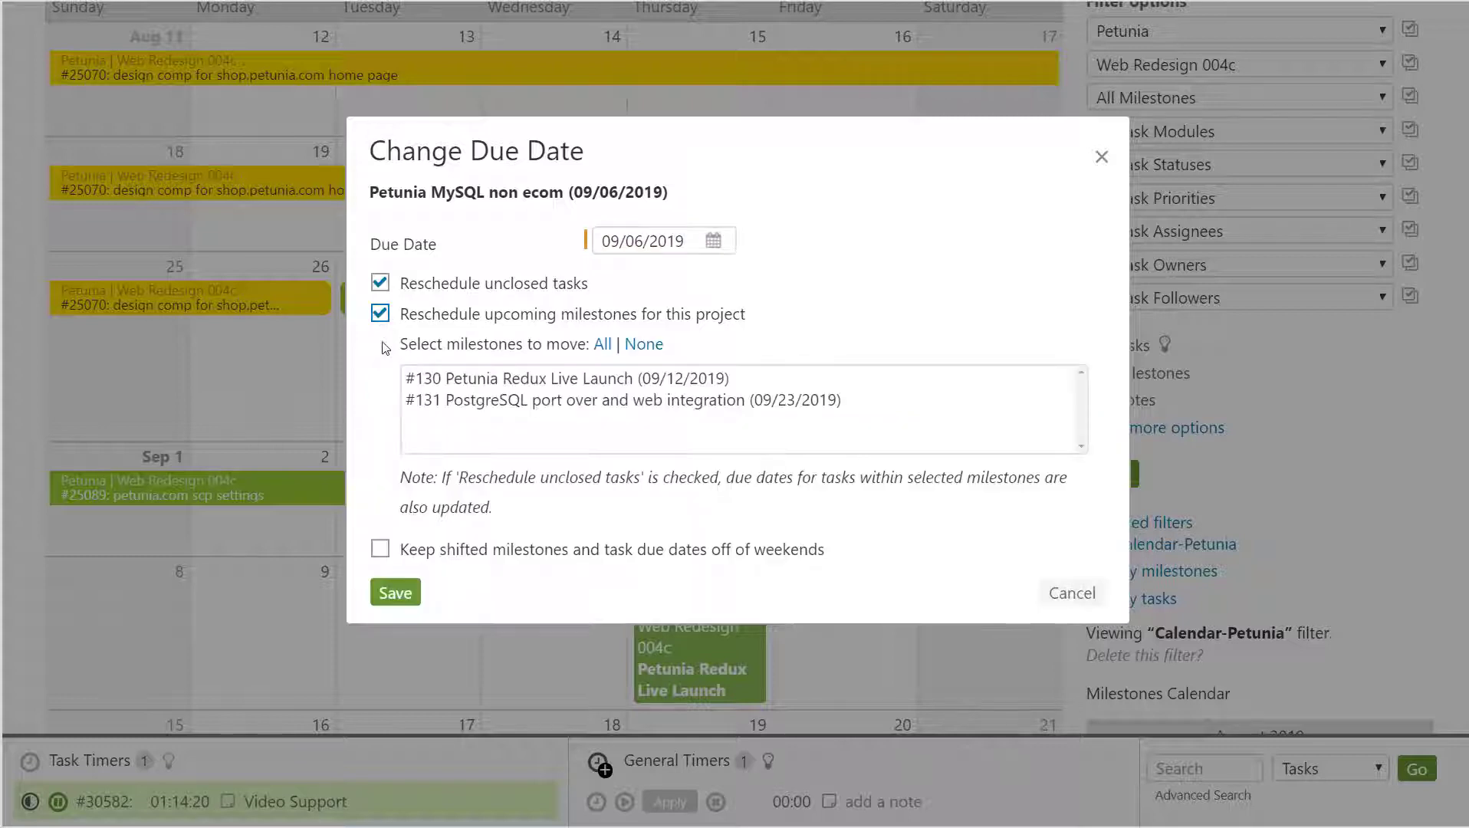
{"action": "left_click", "coordinate": [553, 380]}
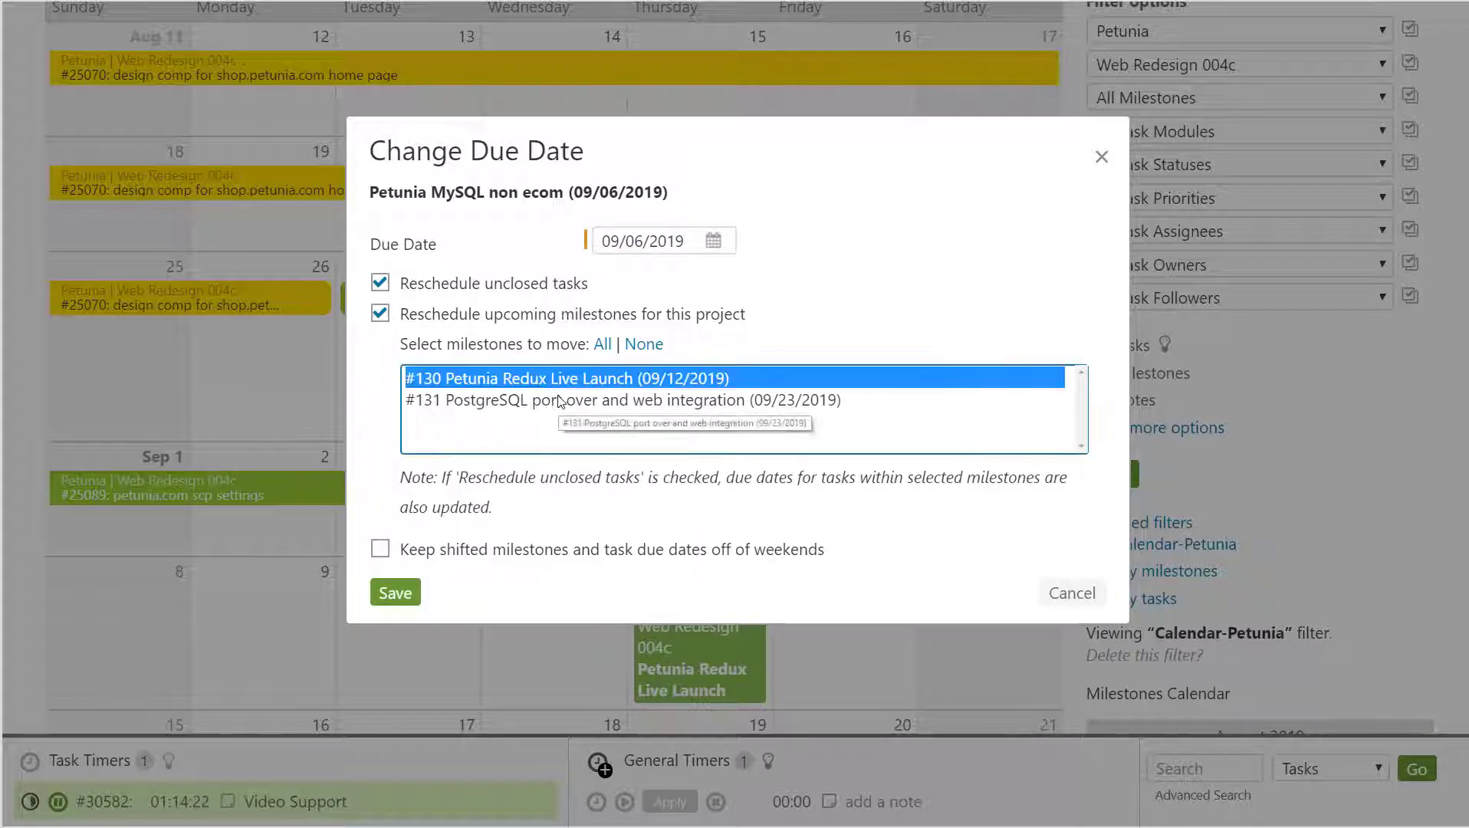
{"action": "left_click", "coordinate": [559, 400], "text": "ctrl"}
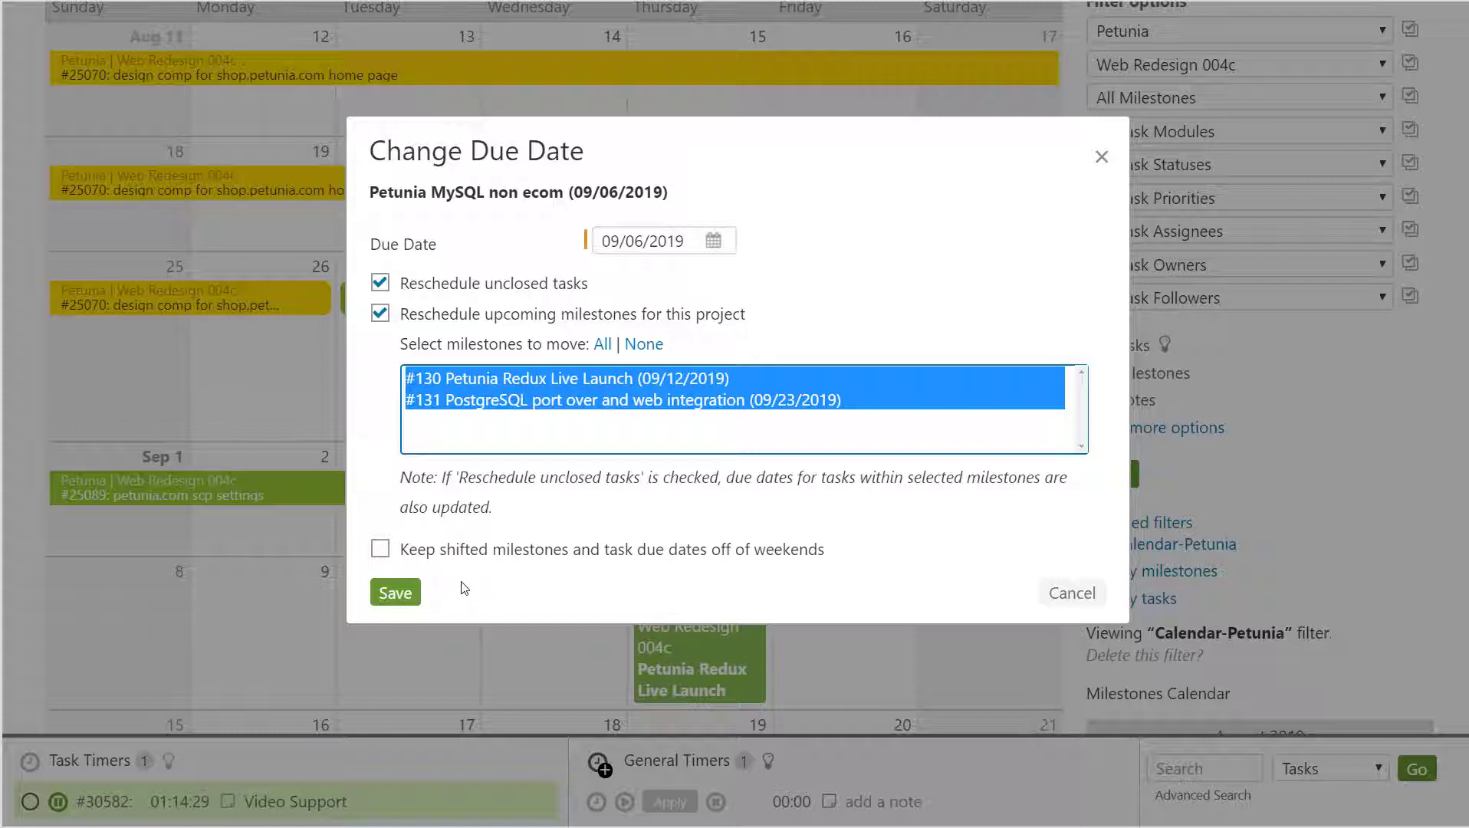
{"action": "left_click", "coordinate": [381, 549]}
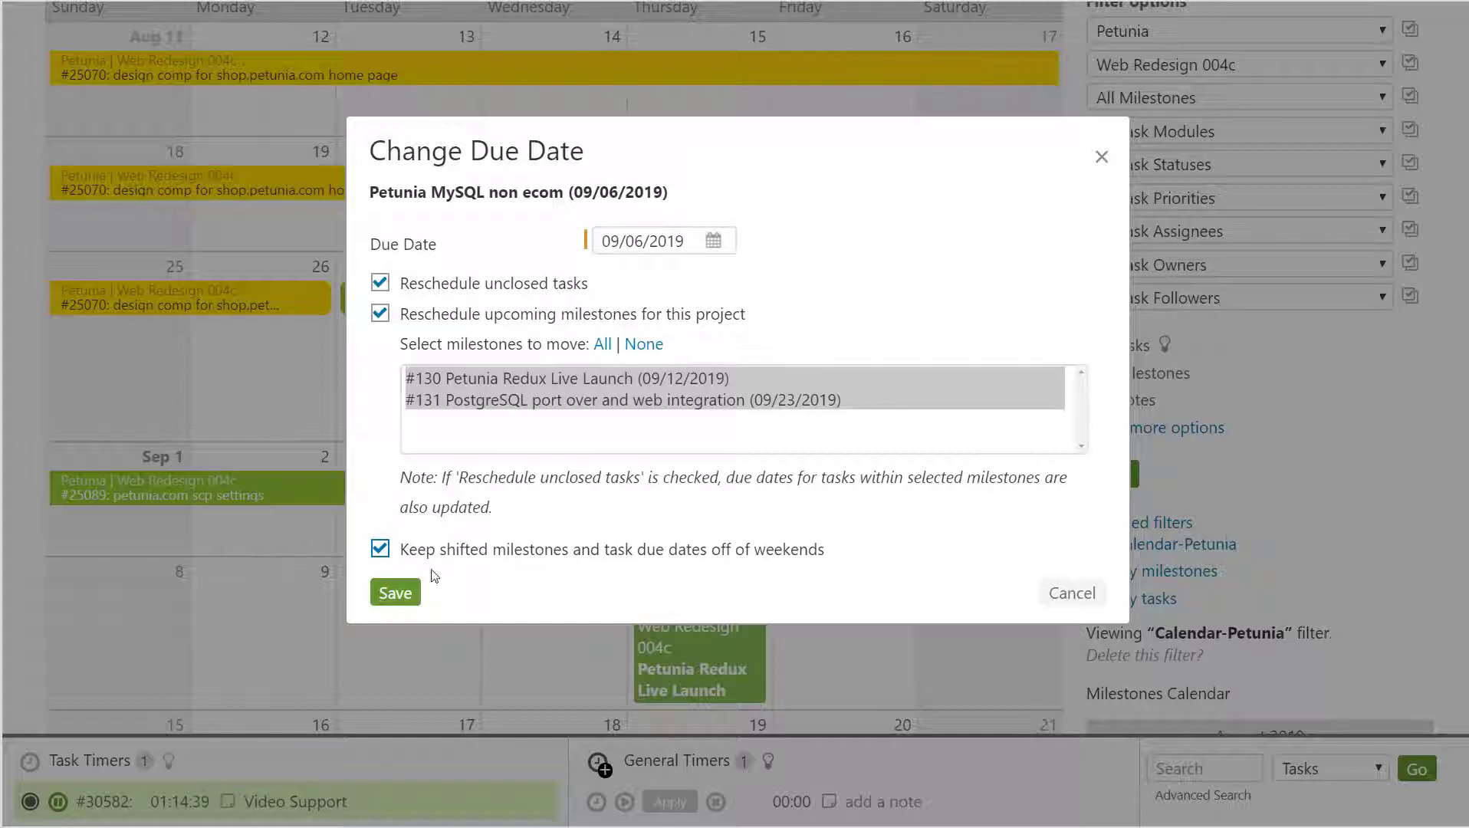
{"action": "left_click", "coordinate": [405, 594]}
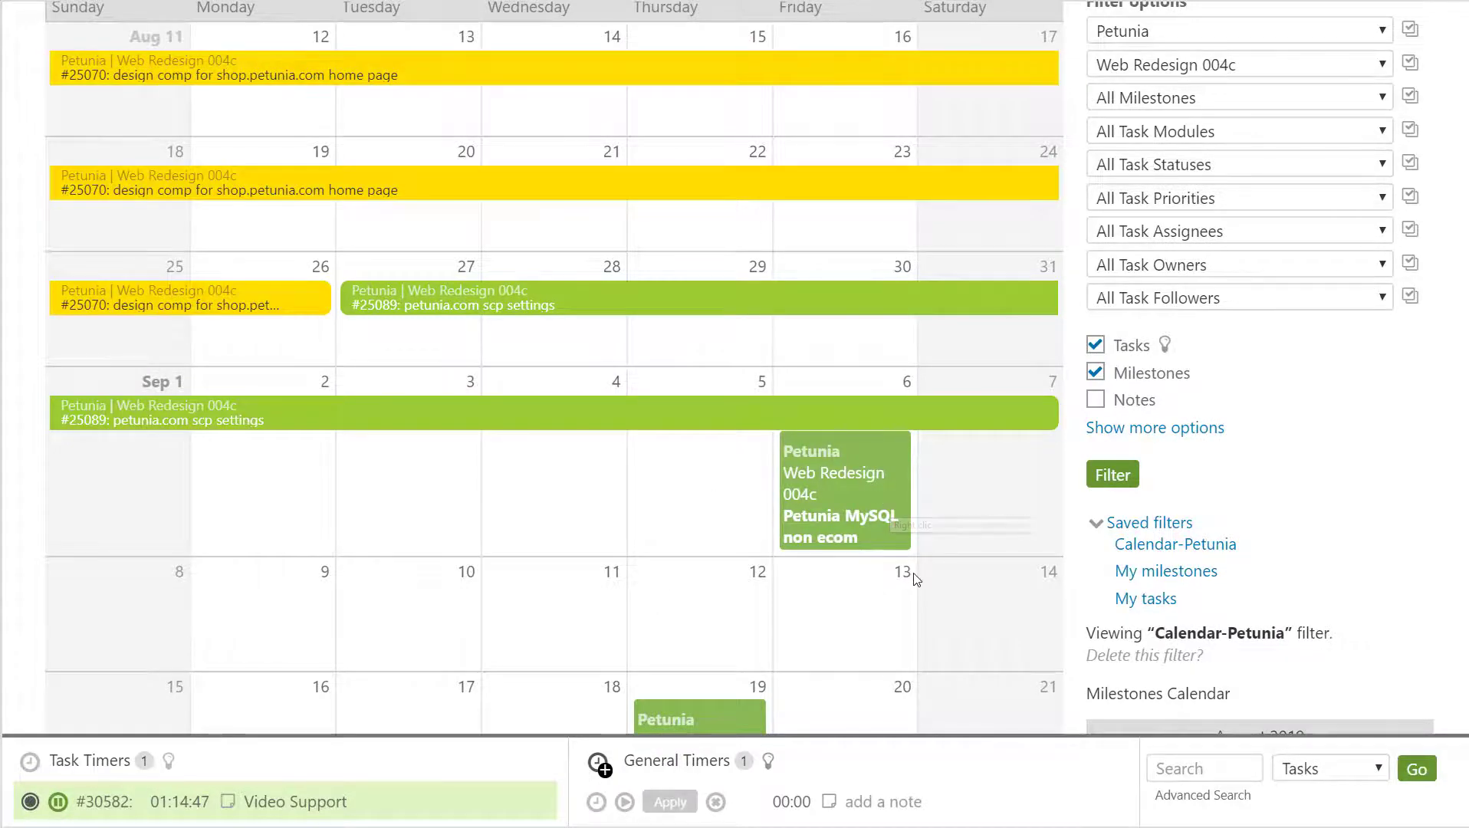
Step: Scroll the calendar to confirm Petunia Redux Live Launch now falls on September 19
{"action": "scroll", "coordinate": [913, 579], "scroll_direction": "down", "scroll_amount": 3}
{"action": "scroll", "coordinate": [958, 592], "scroll_direction": "down", "scroll_amount": 1}
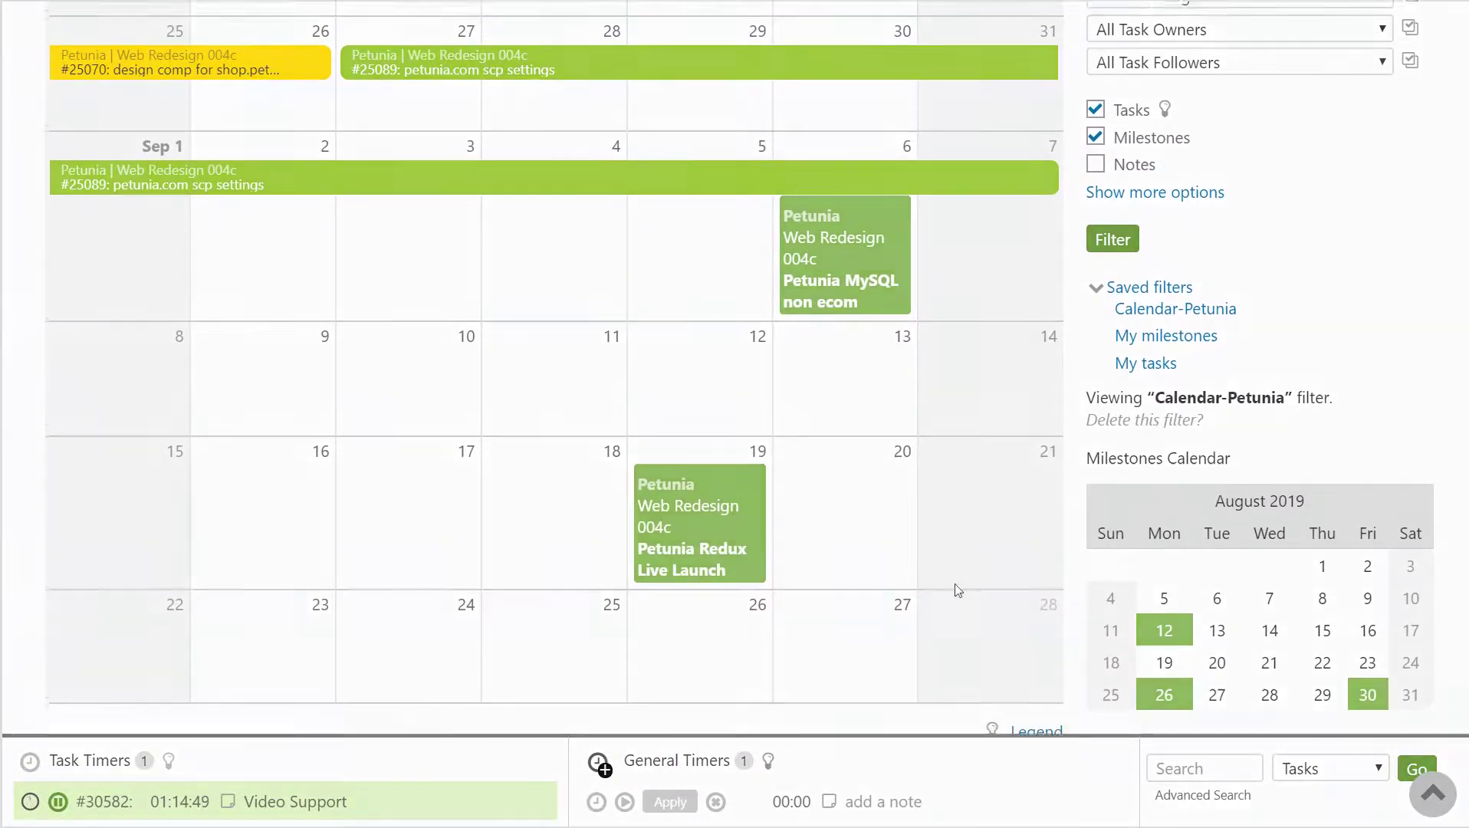